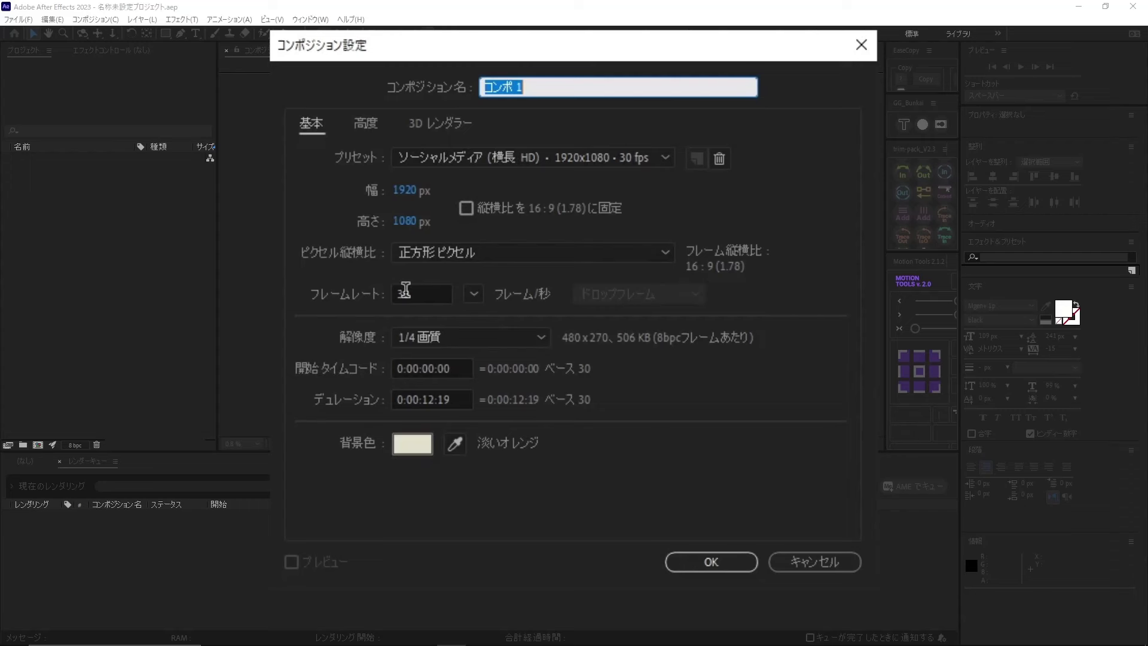
# Step: Create コンポ 1 at Full resolution, keeping 1920×1080 at 30 fps
pyautogui.click(464, 338)
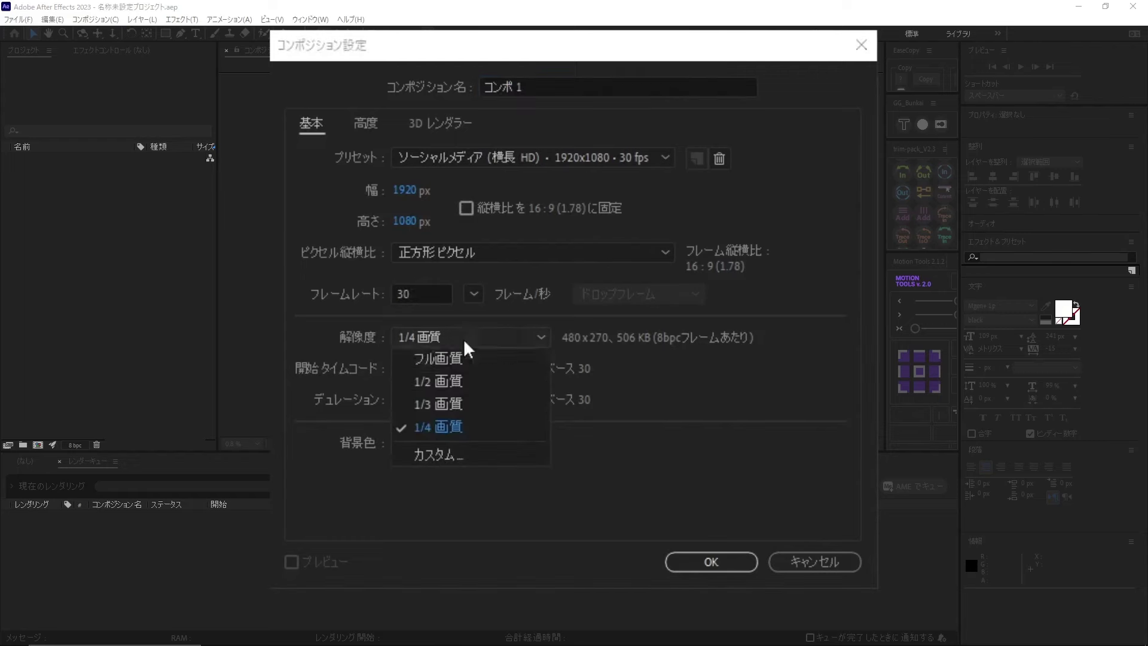
pyautogui.click(482, 359)
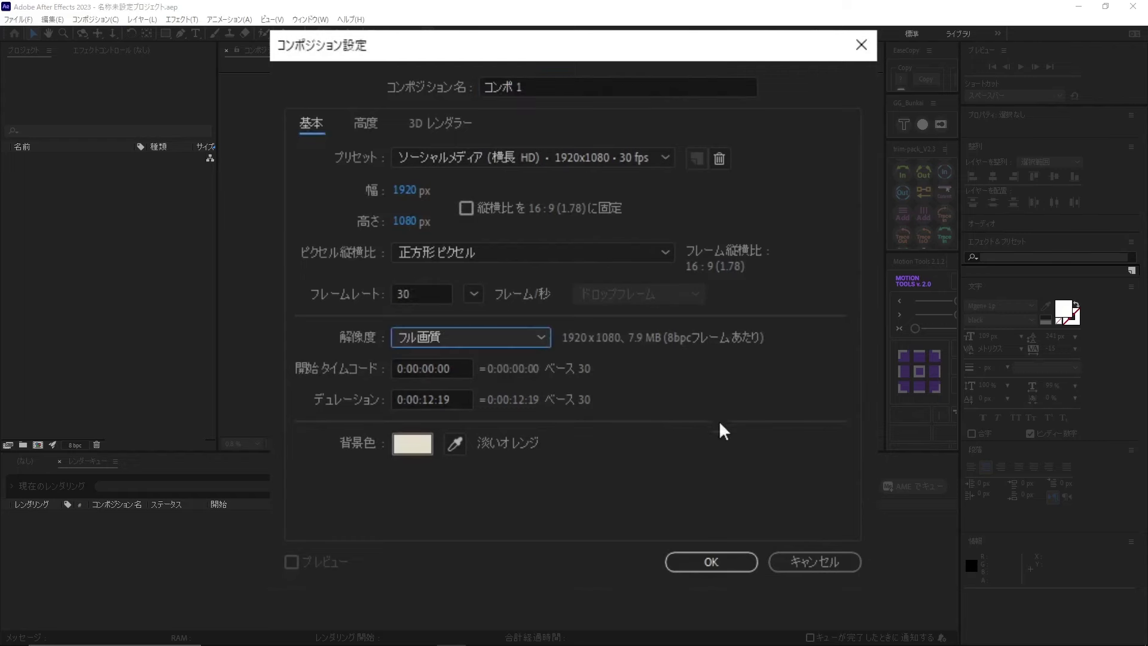
pyautogui.click(724, 559)
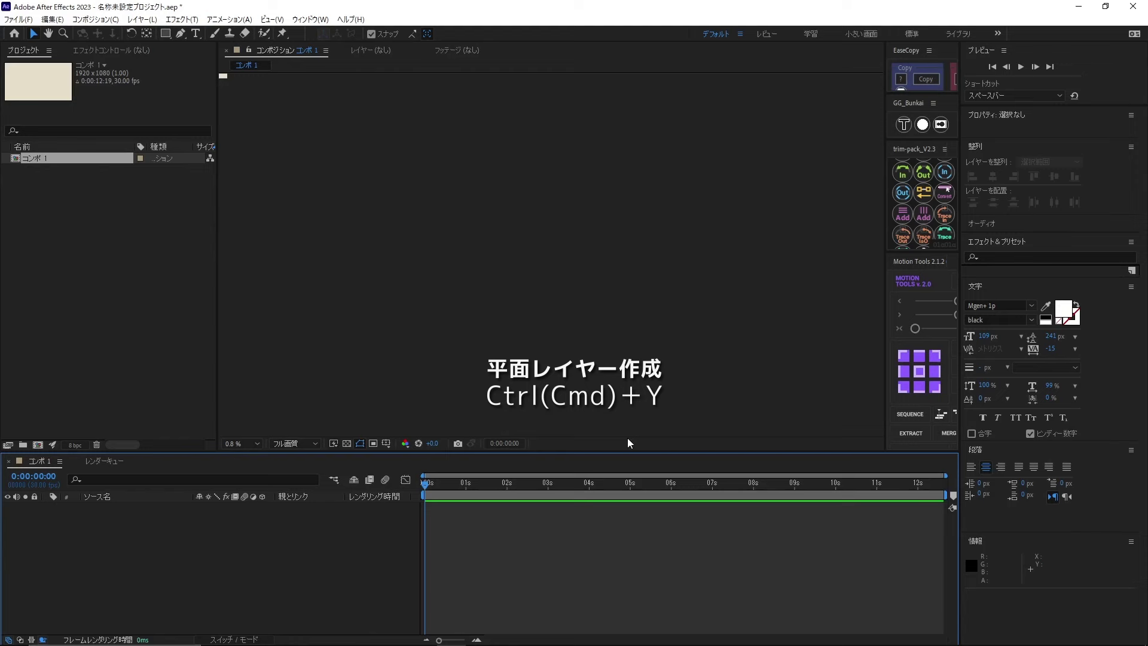
# Step: Create a new 1920×1080 solid with hex colour 8A969E using Ctrl+Y
pyautogui.hotkey('ctrl', 'y')
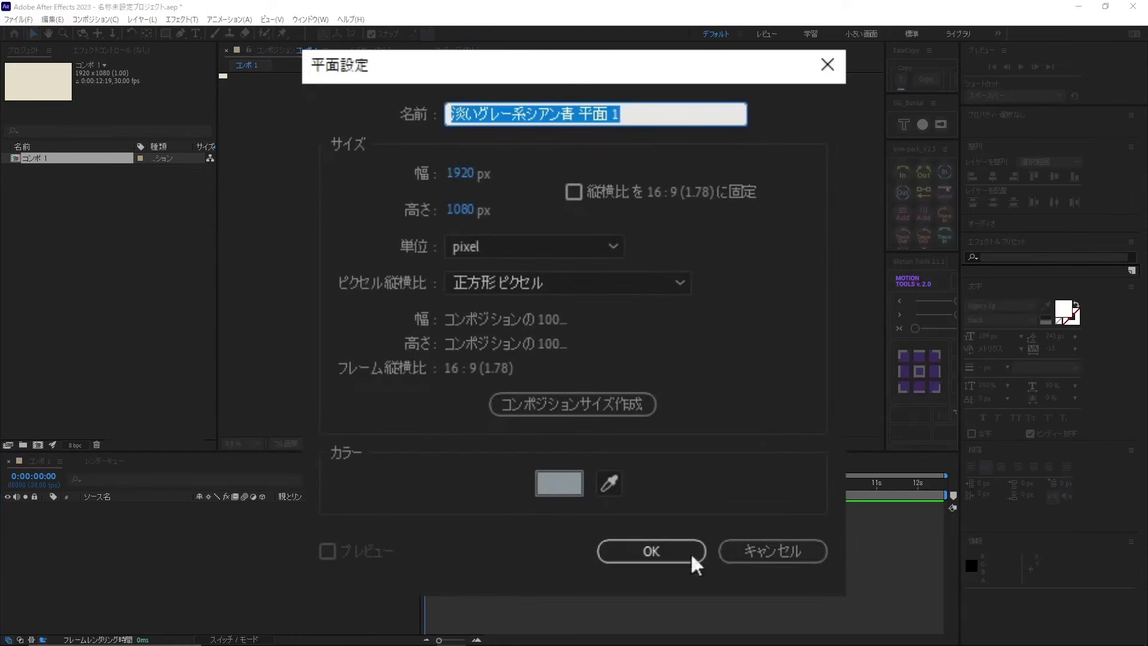
pyautogui.click(560, 481)
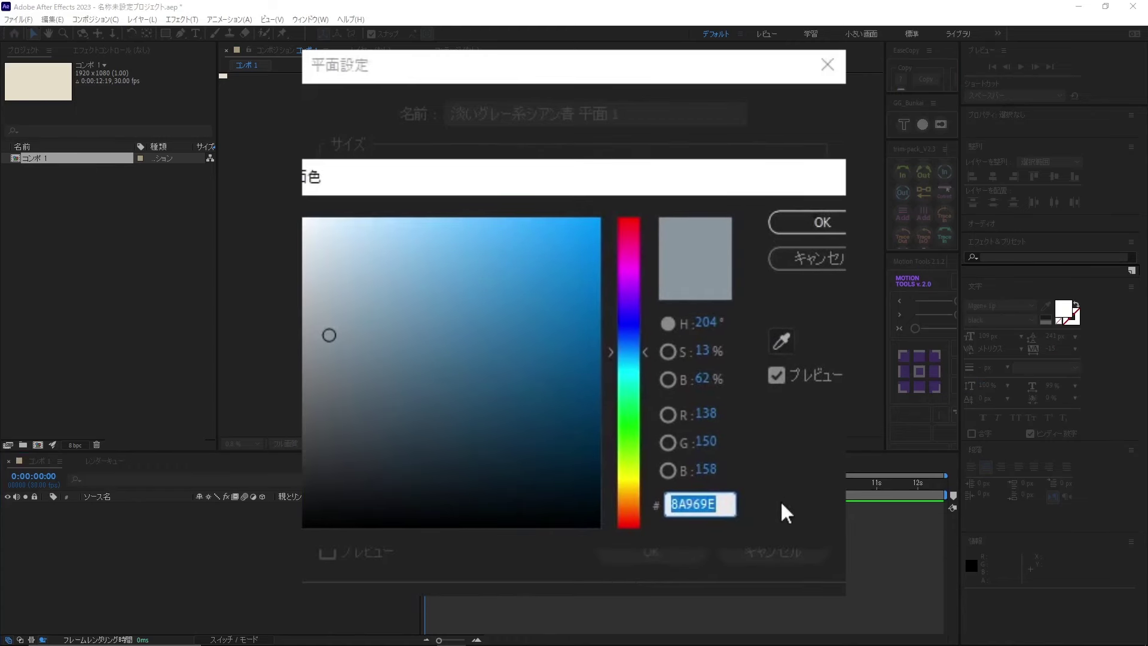
pyautogui.click(727, 509)
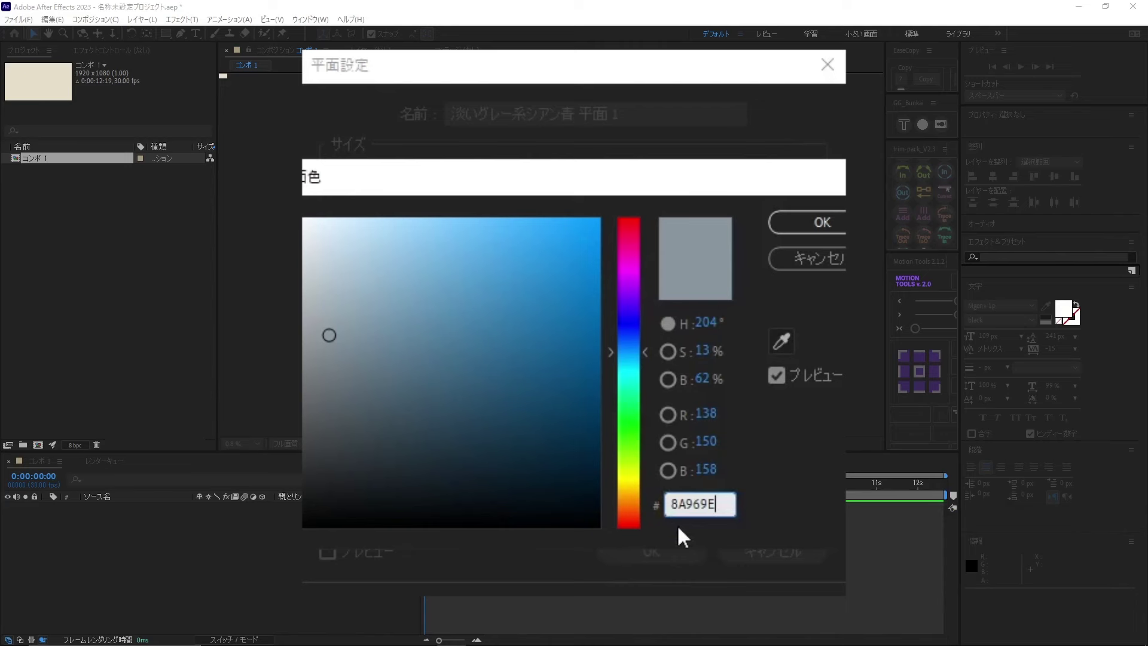
pyautogui.click(817, 229)
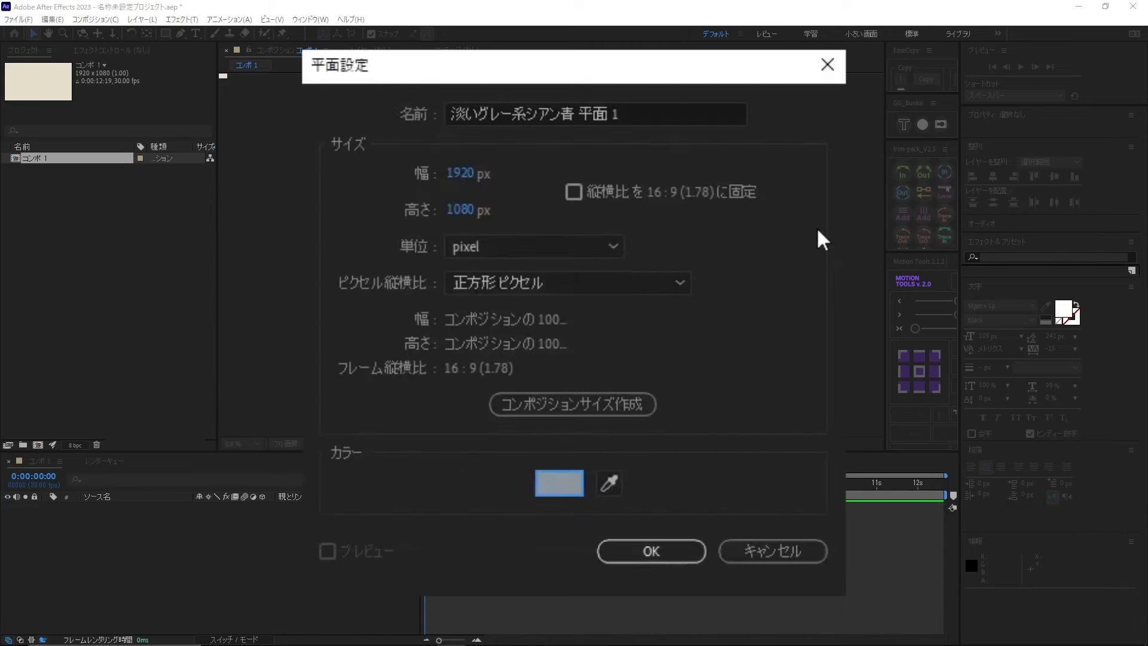
pyautogui.click(651, 550)
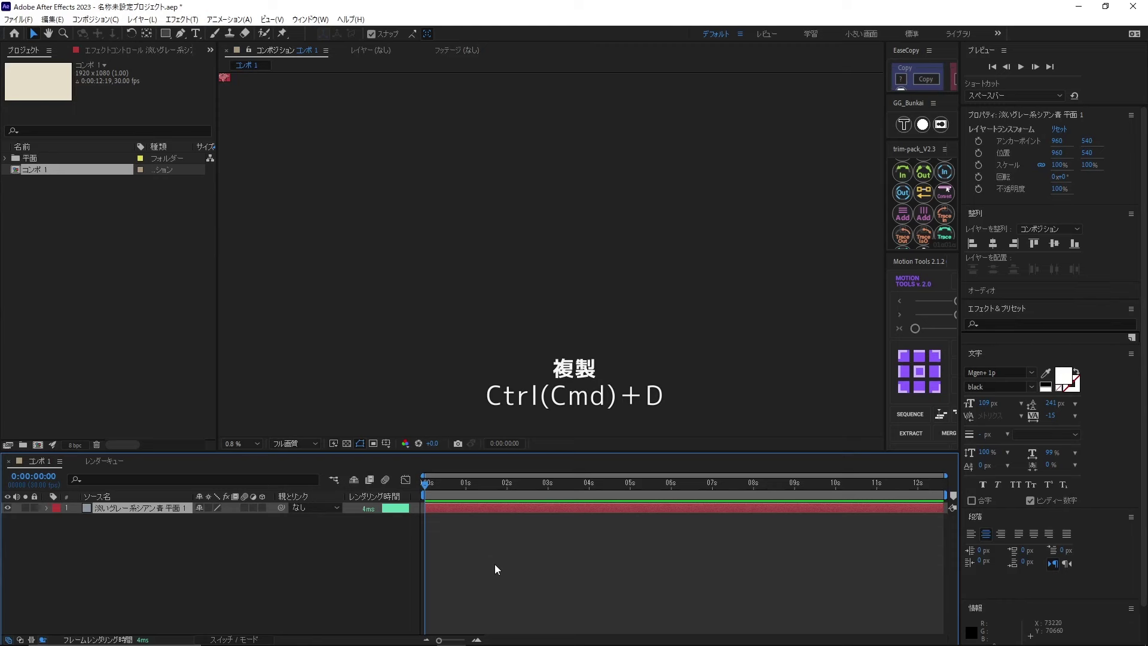
# Step: Duplicate the grey solid and apply CC Threads from the 描画 category to the top copy
pyautogui.hotkey('ctrl', 'd')
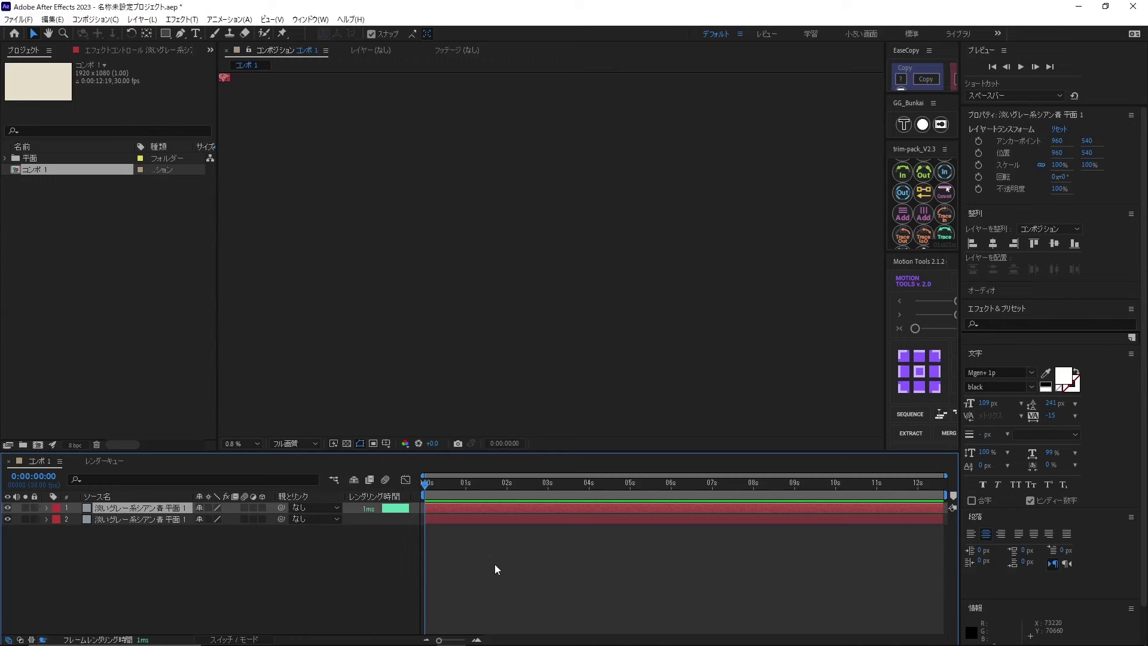
pyautogui.click(189, 22)
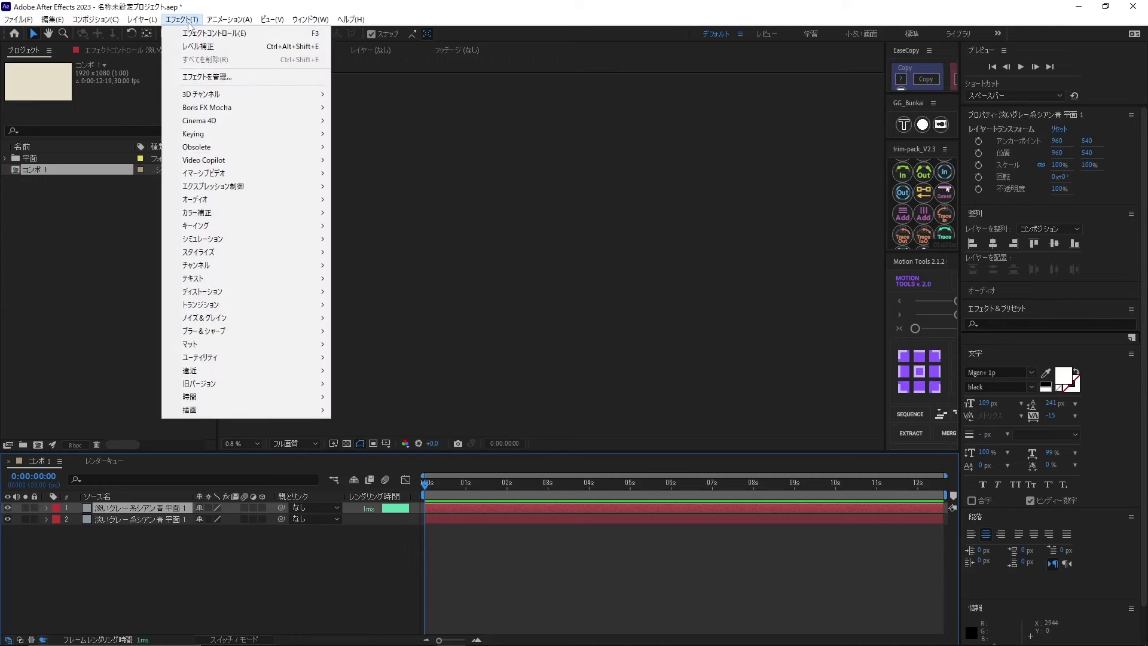
pyautogui.moveTo(217, 411)
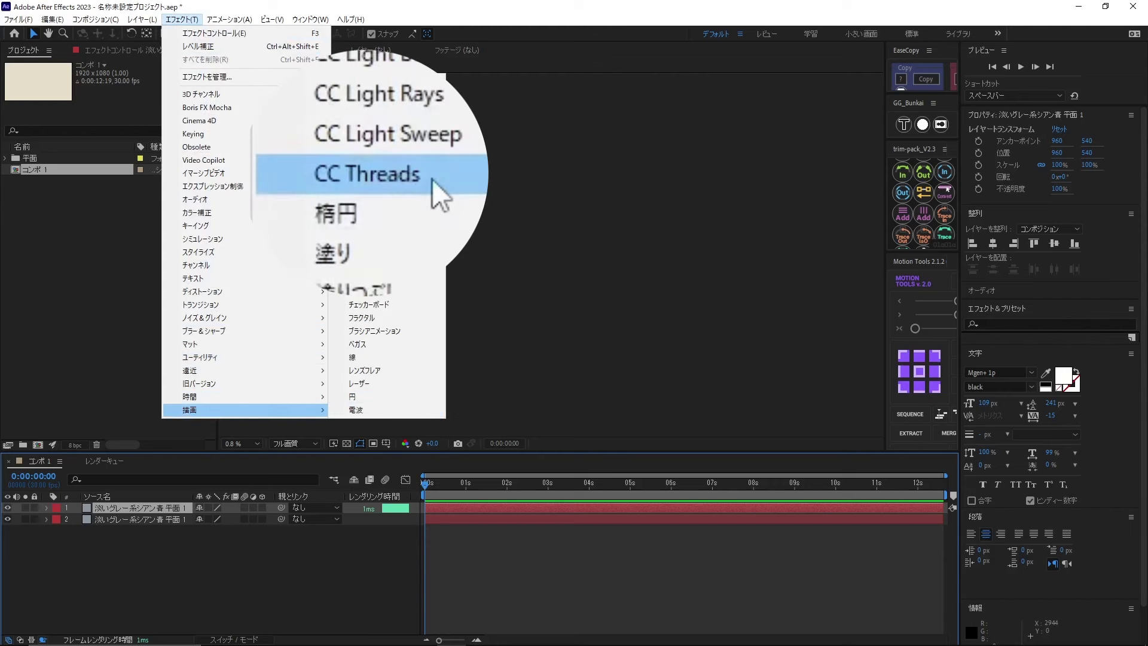
pyautogui.click(387, 175)
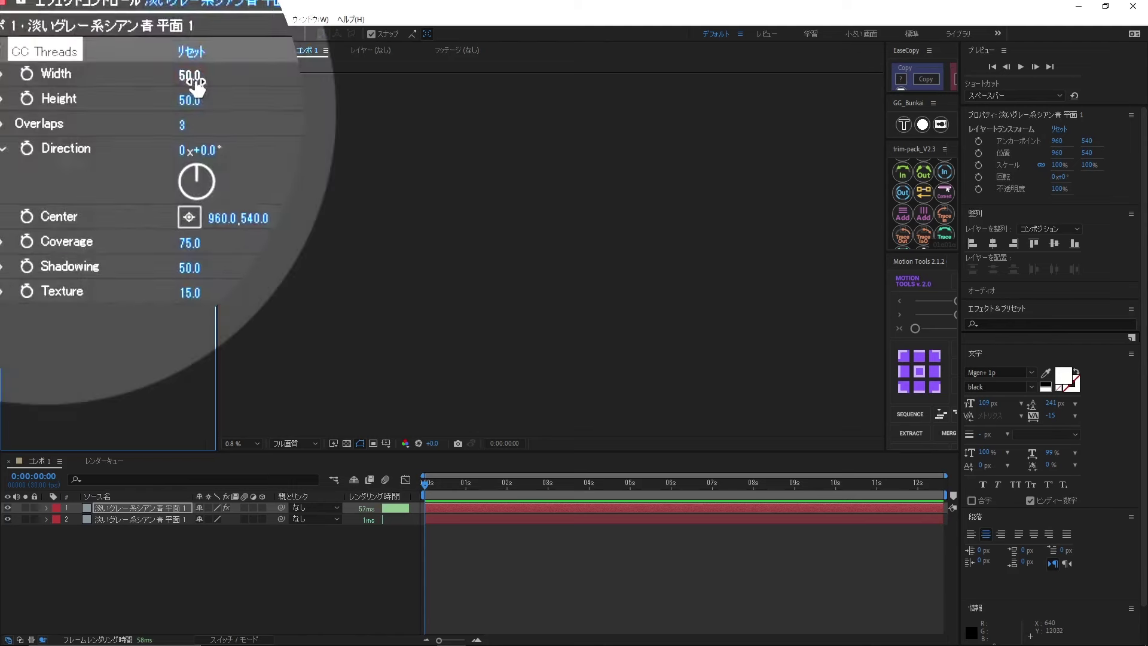
# Step: Set CC Threads Width, Height and Shadowing to 5 each
pyautogui.click(194, 84)
pyautogui.write('5')
pyautogui.press('Return')
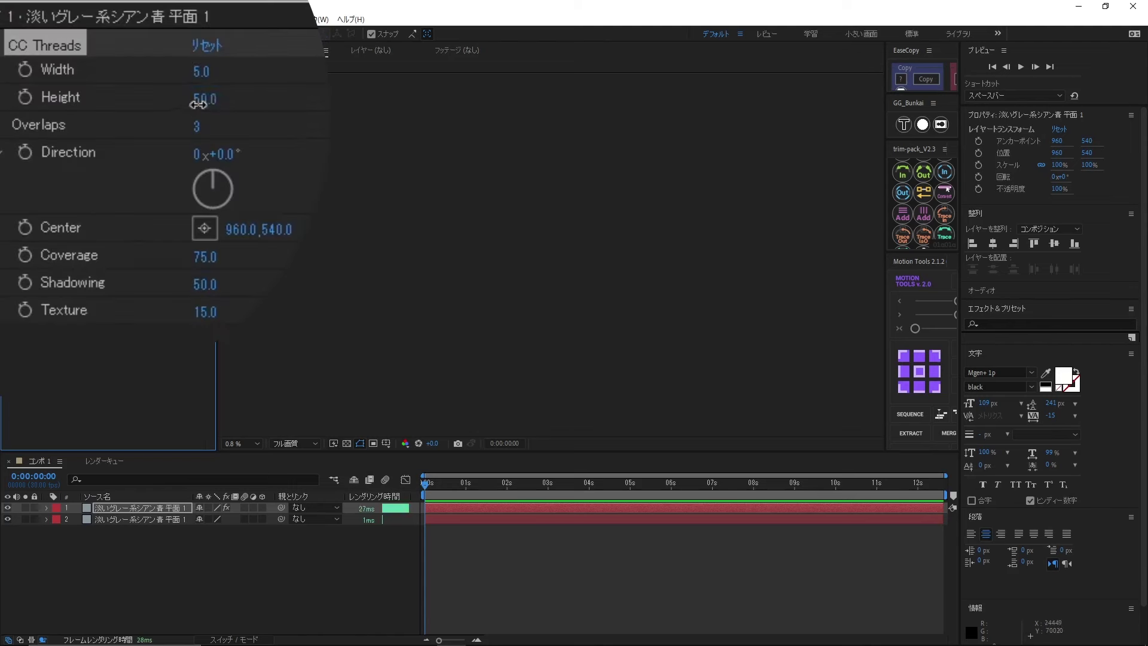
pyautogui.click(204, 99)
pyautogui.write('5')
pyautogui.press('Return')
pyautogui.click(205, 285)
pyautogui.write('5')
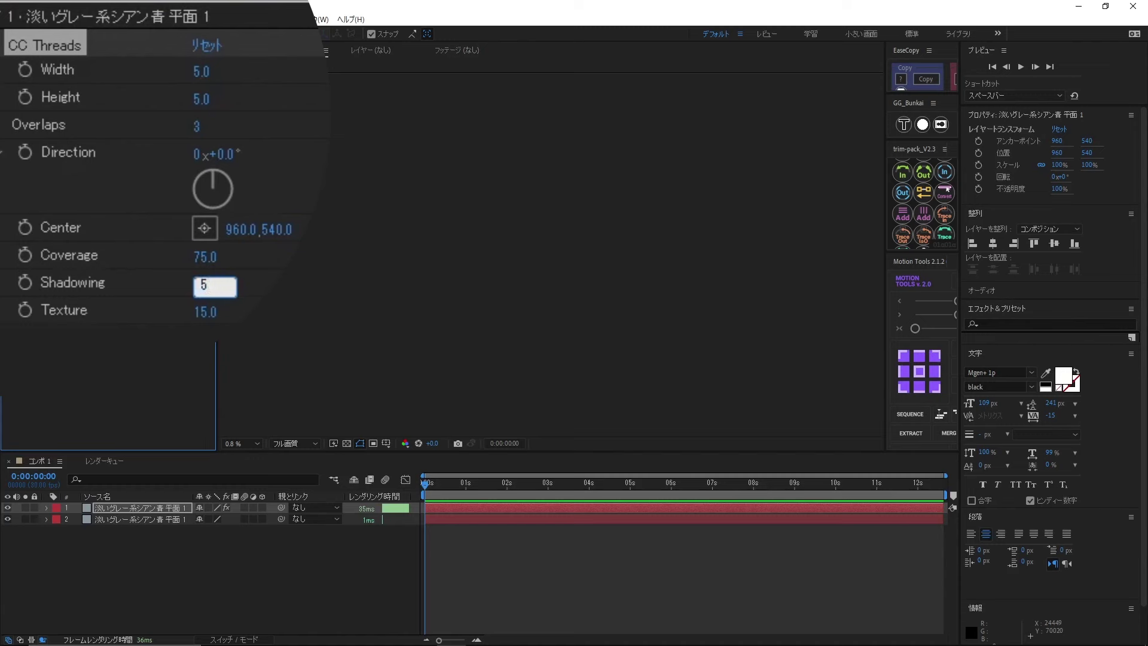
pyautogui.press('Return')
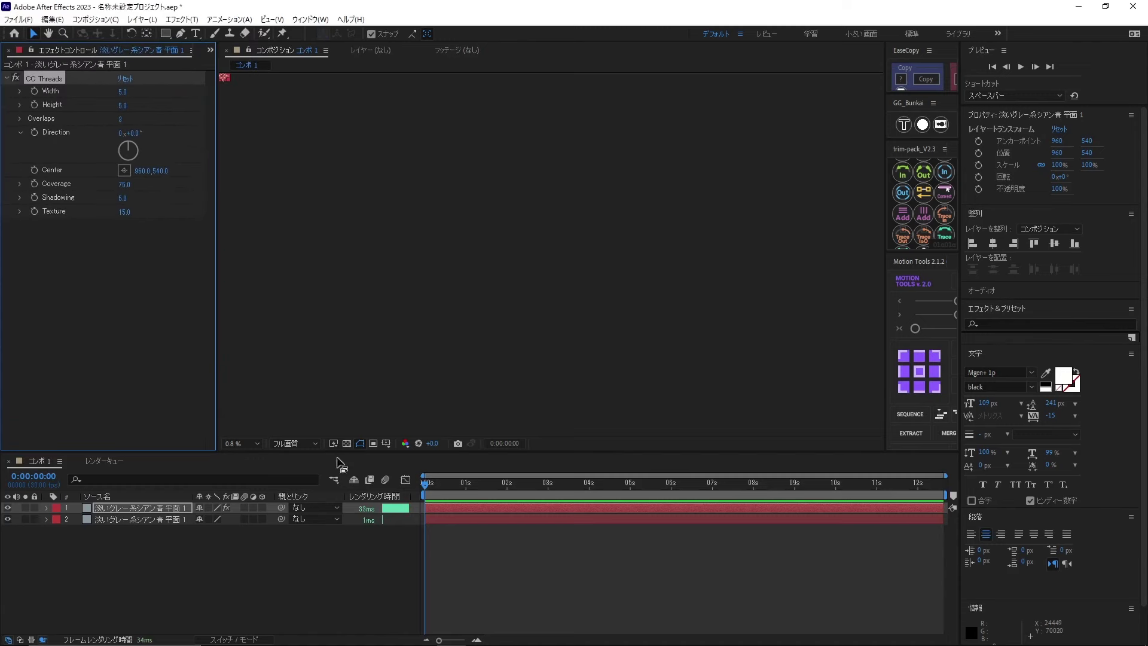
pyautogui.press('space')
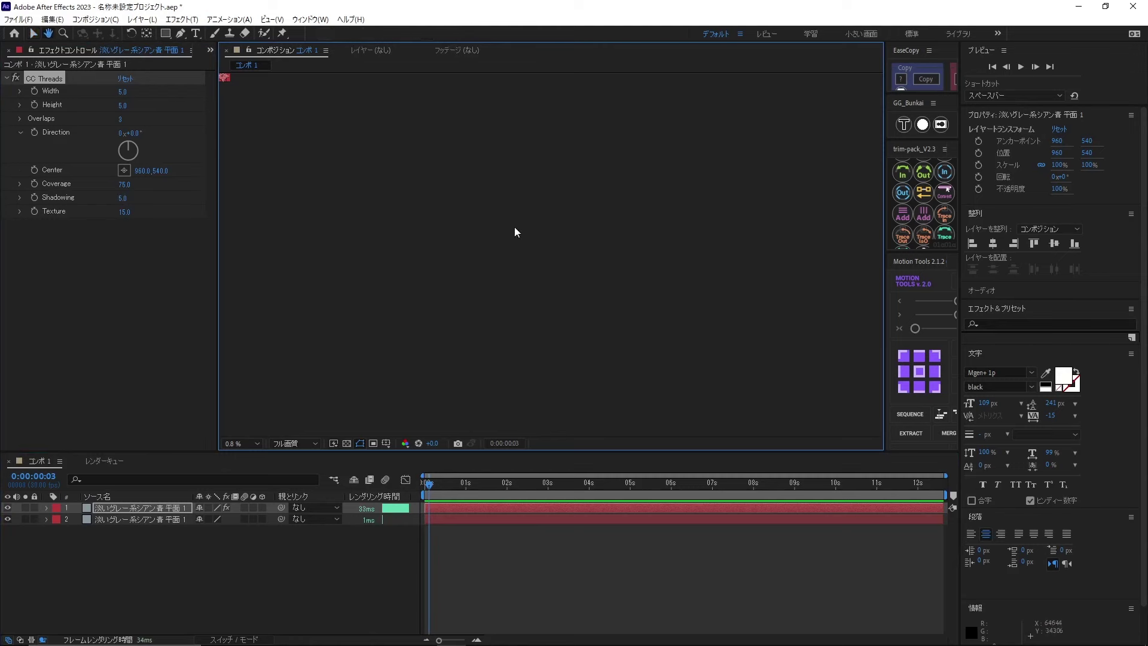
# Step: Fit the whole composition in the viewer and deselect the layer
pyautogui.hotkey('shift', '/')
pyautogui.click(519, 554)
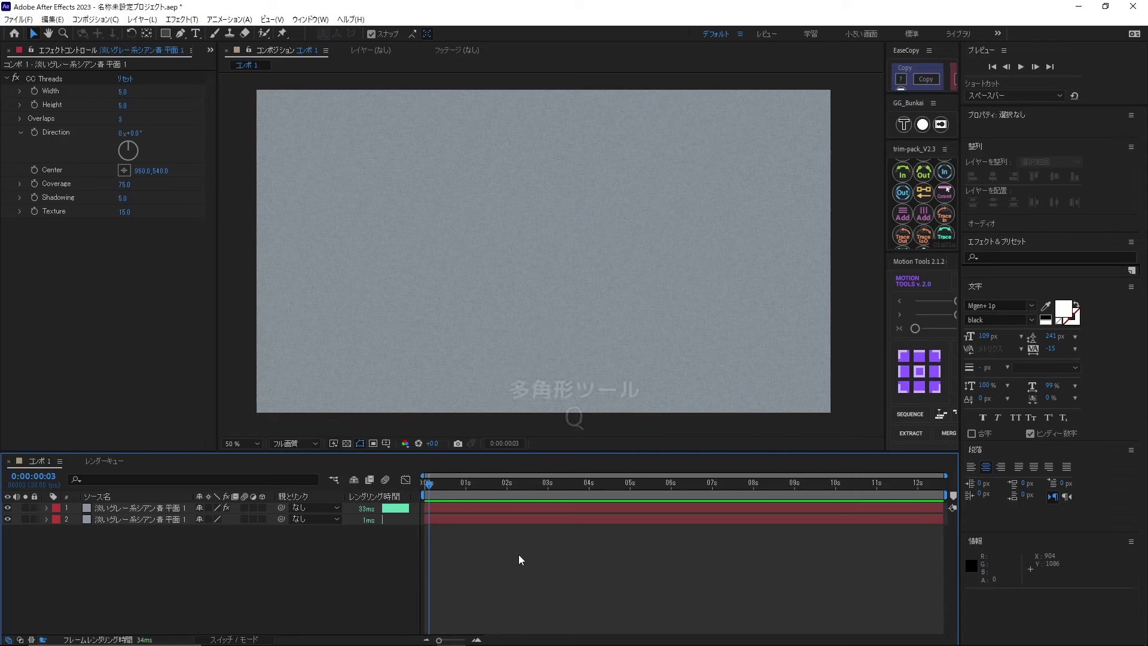
# Step: Draw a salmon-pink pentagon with the Polygon tool and drag it toward the frame centre
pyautogui.press('q')
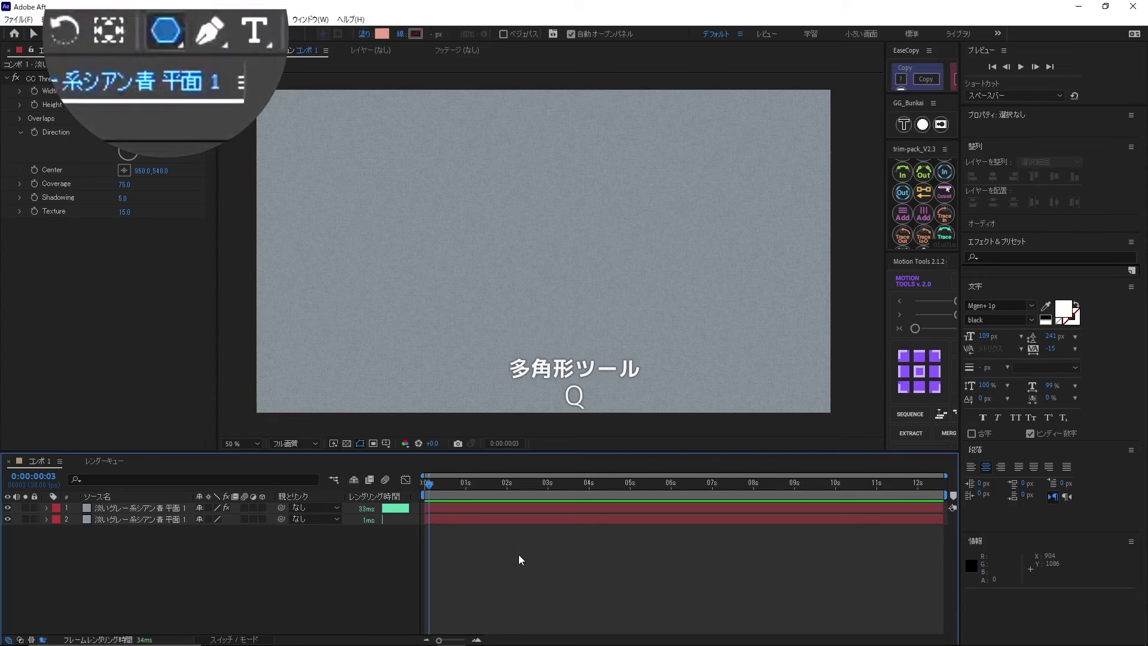
pyautogui.press('q')
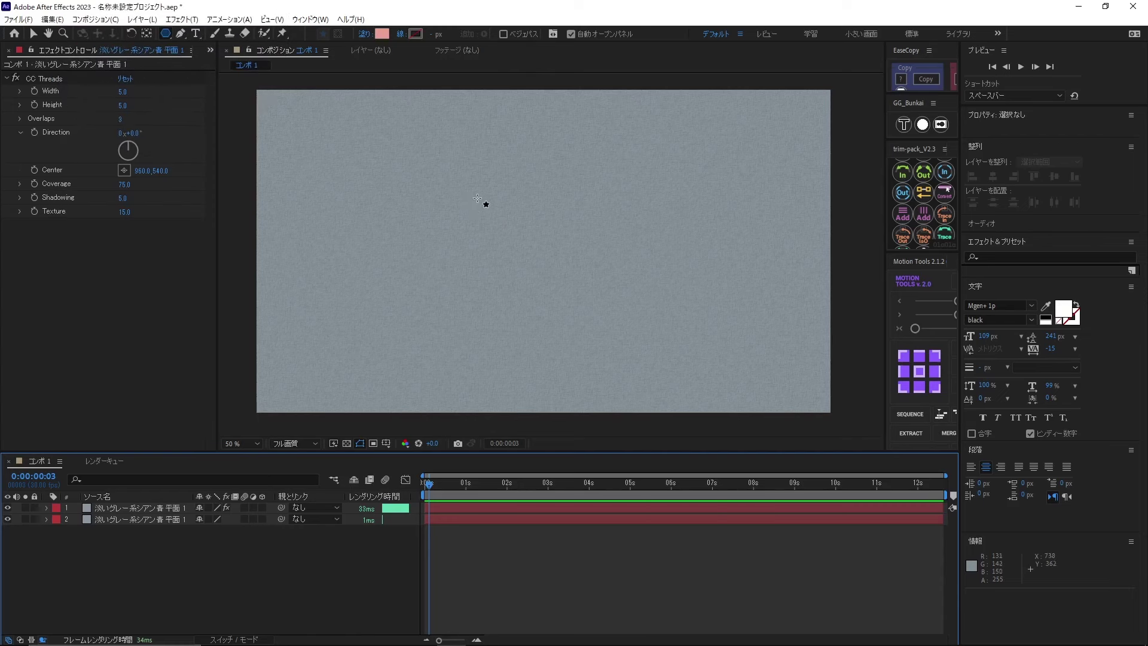
pyautogui.moveTo(470, 197); pyautogui.dragTo(532, 247)
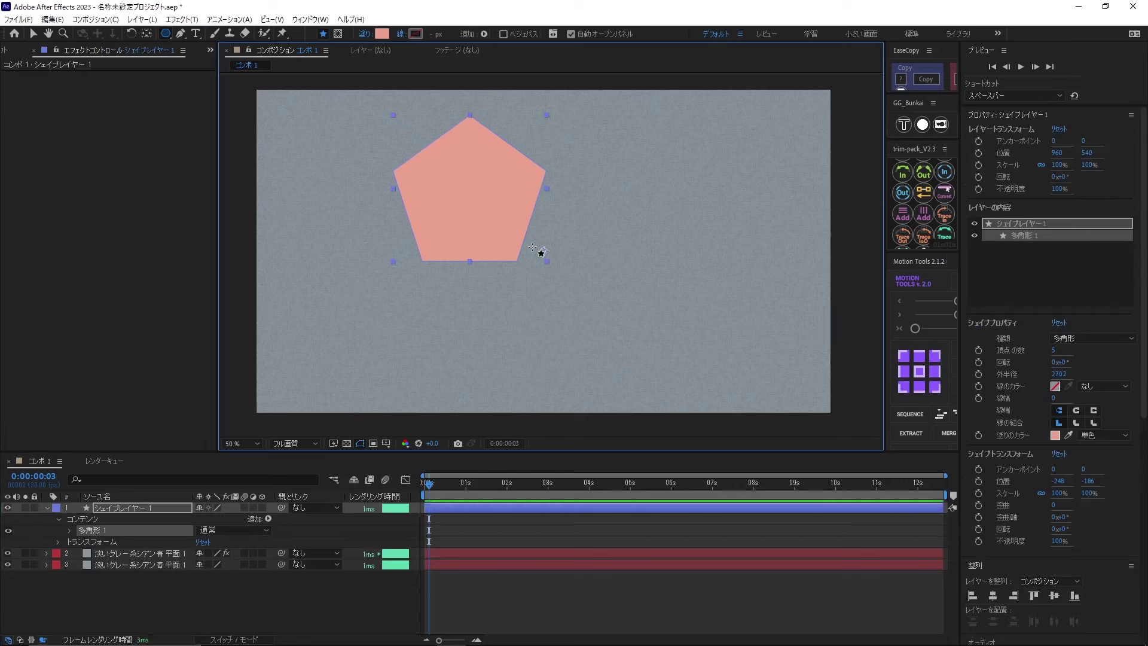
pyautogui.press('v')
pyautogui.moveTo(483, 200); pyautogui.dragTo(536, 249)
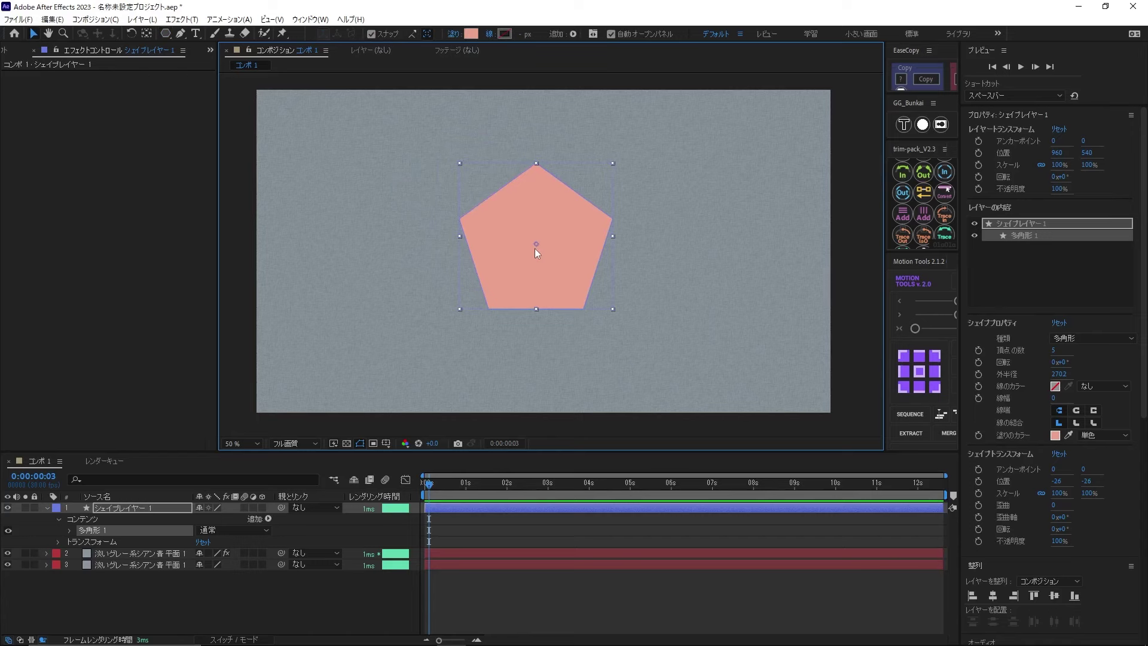
pyautogui.click(489, 34)
# Step: Set the pentagon's fill colour to salmon EBA28F
pyautogui.click(501, 497)
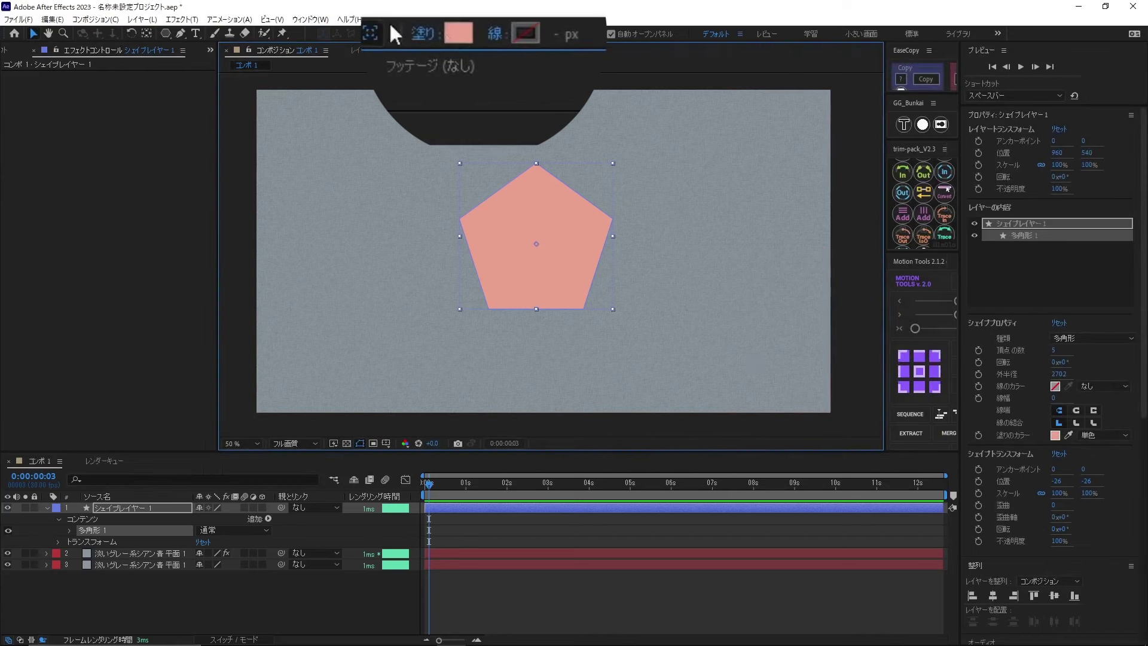
pyautogui.click(451, 35)
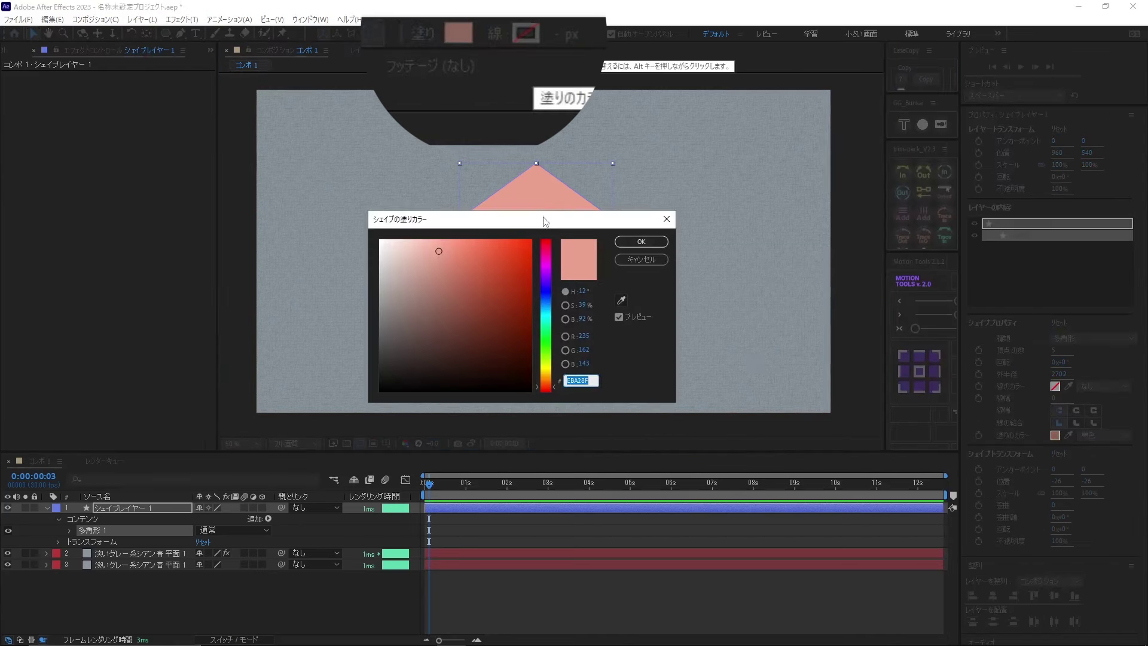
pyautogui.moveTo(546, 220); pyautogui.dragTo(569, 151)
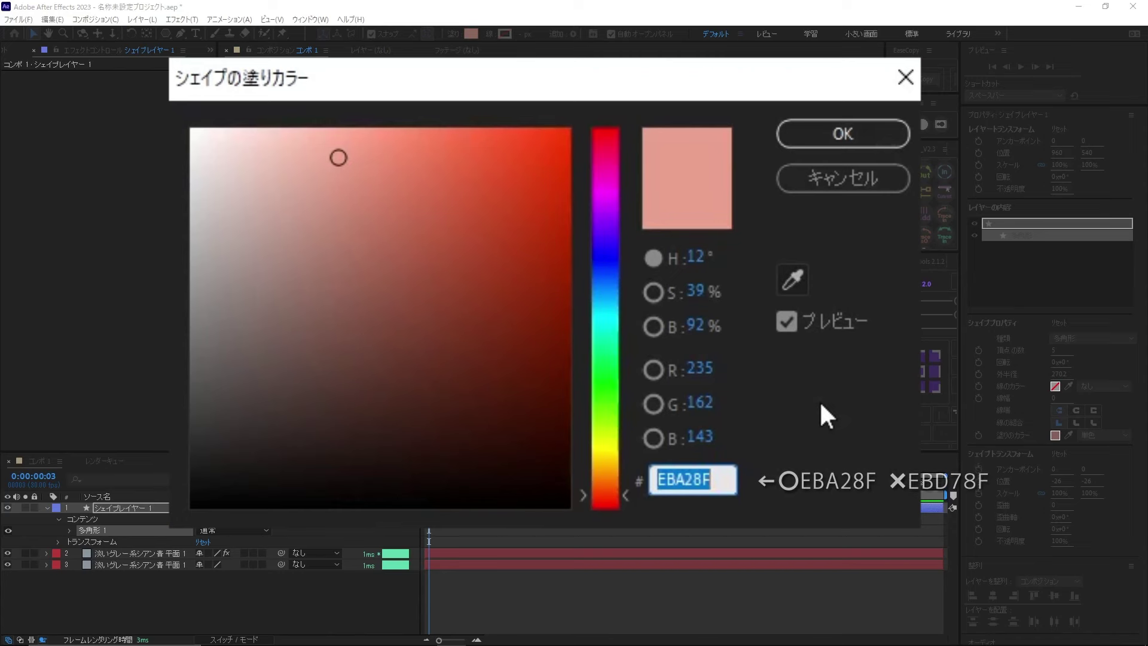
pyautogui.click(803, 146)
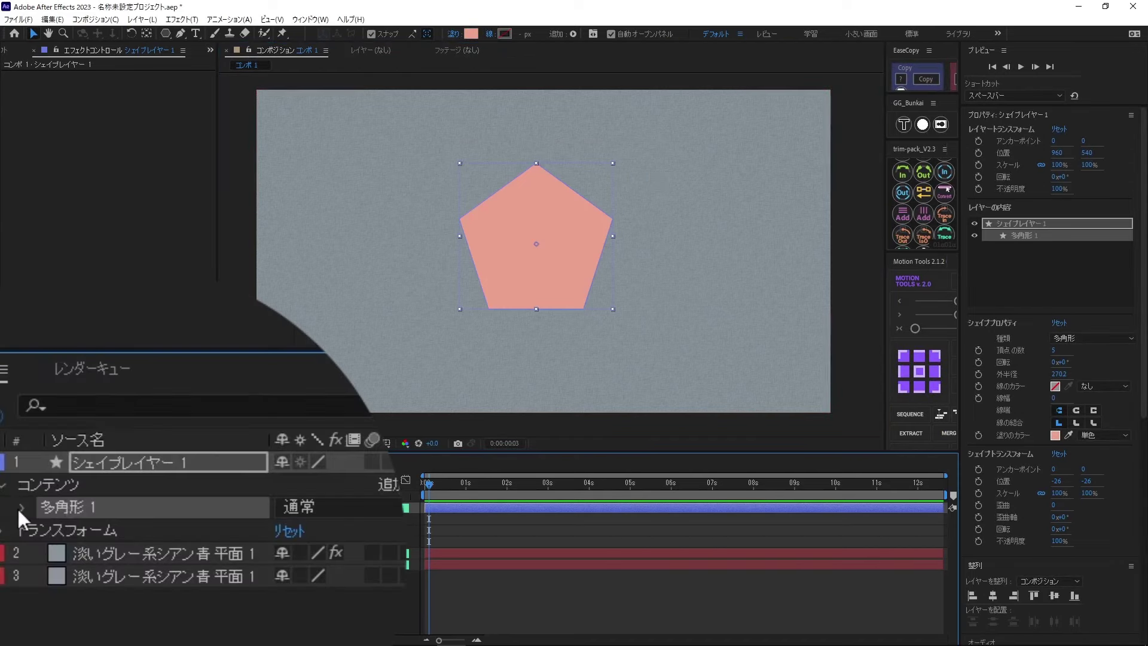
pyautogui.click(18, 508)
pyautogui.click(91, 529)
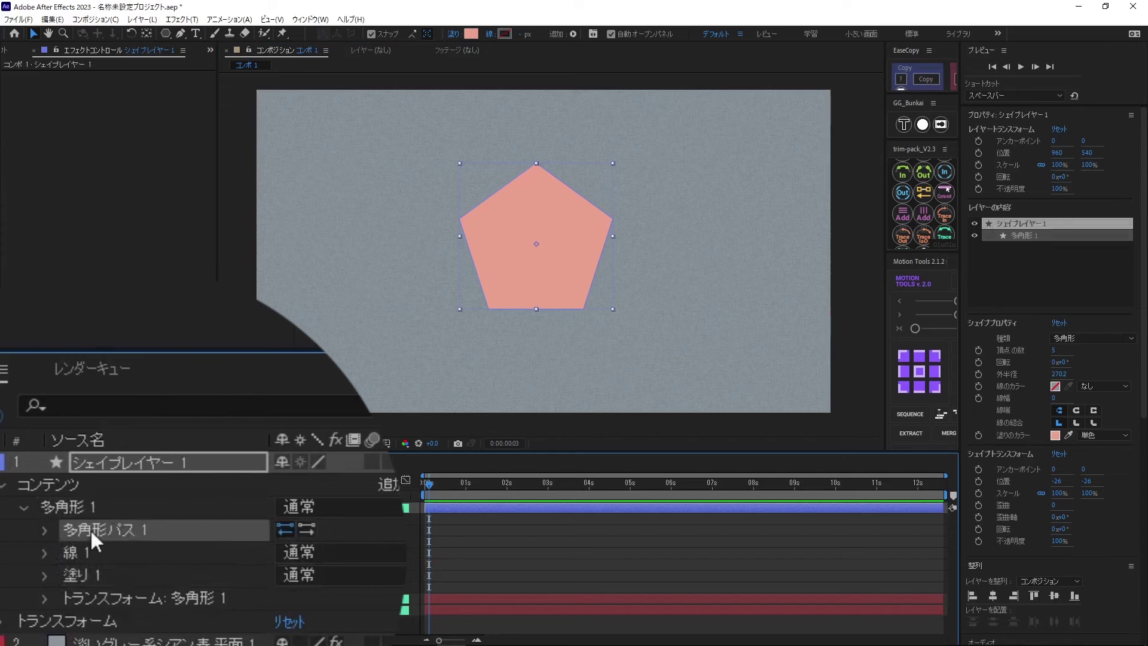
pyautogui.click(39, 531)
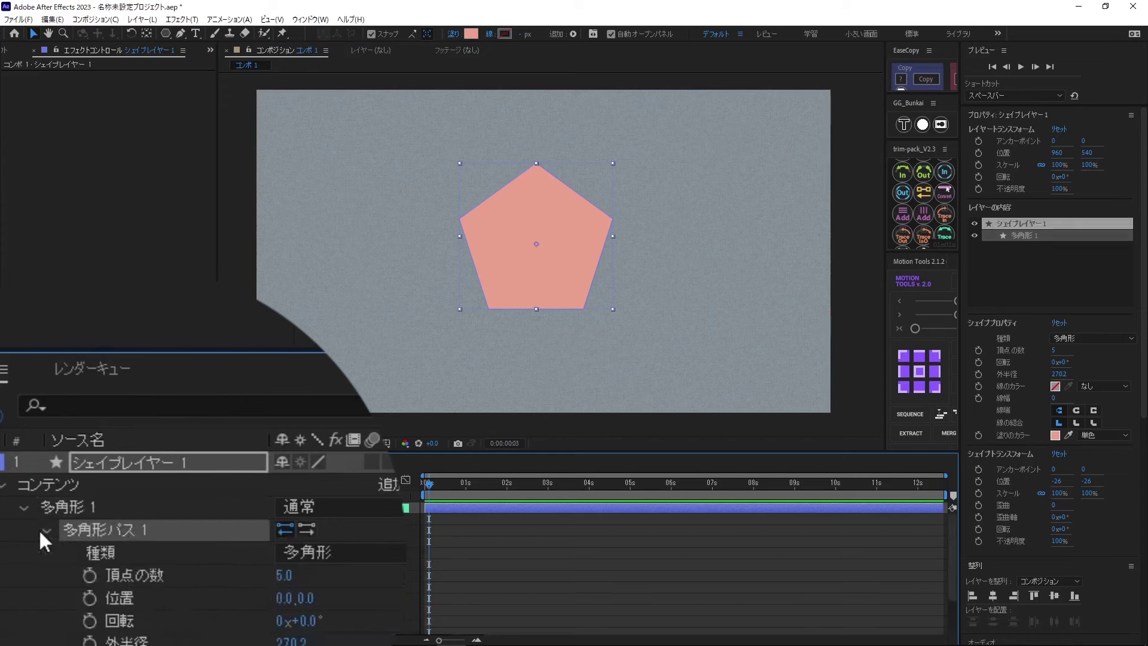
pyautogui.click(175, 576)
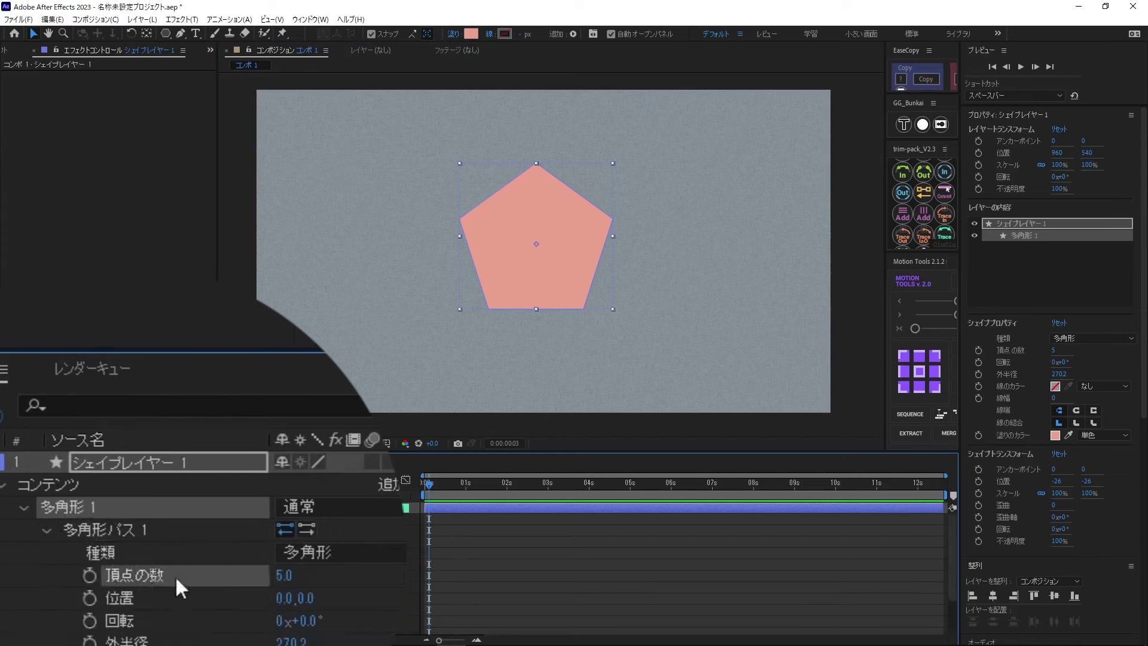
pyautogui.click(289, 575)
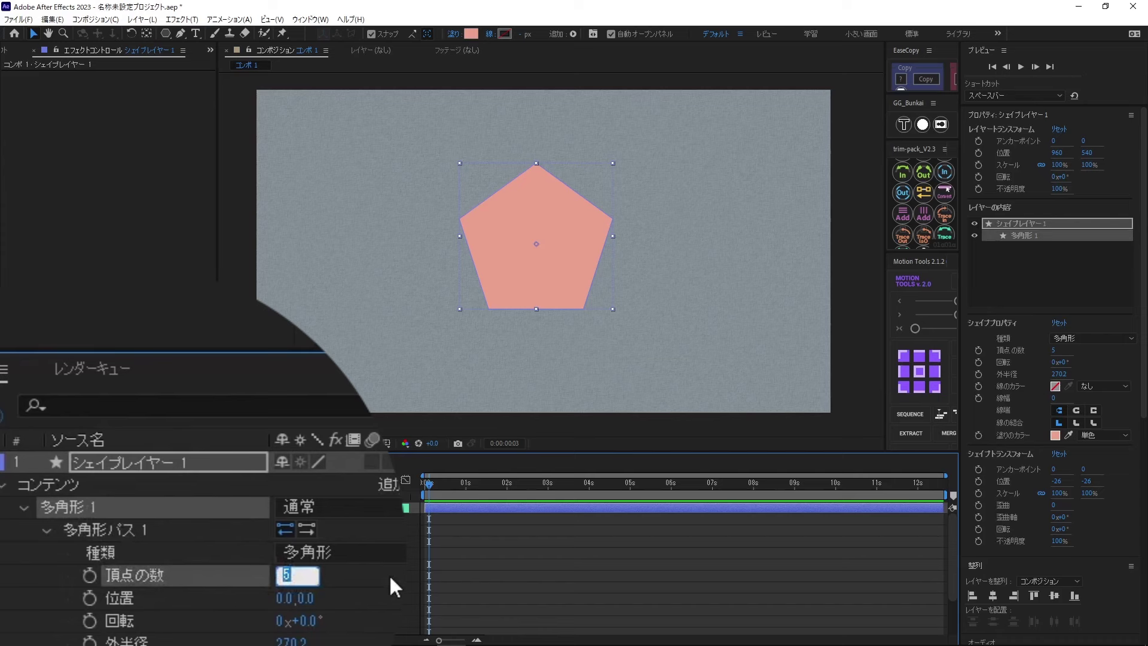
pyautogui.write('6')
pyautogui.press('Return')
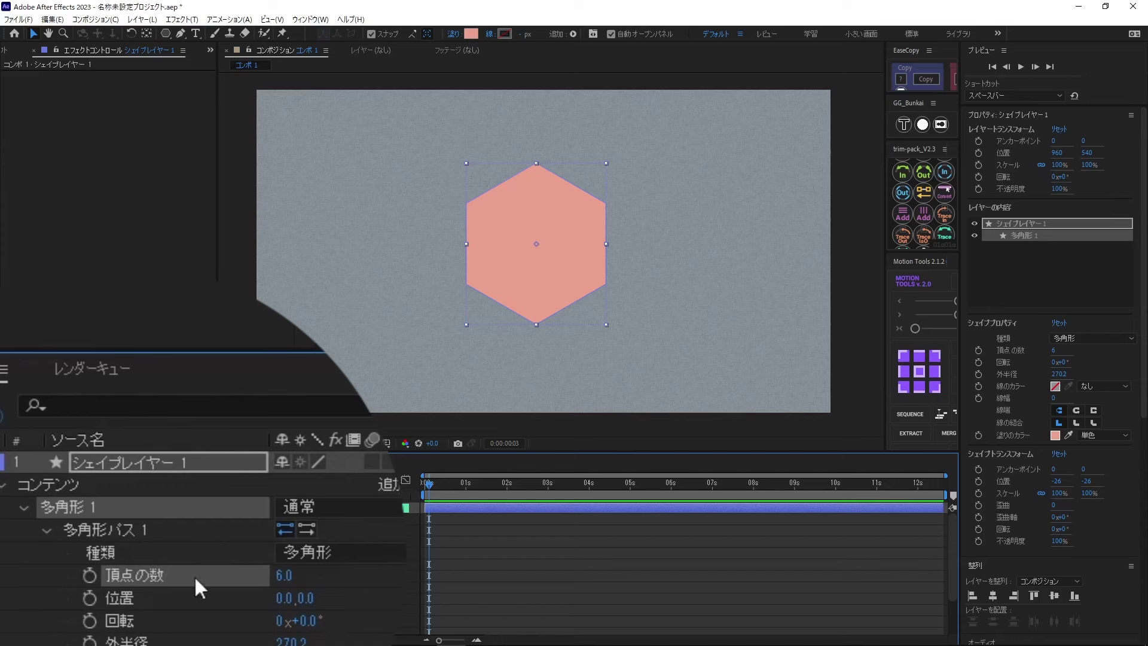
pyautogui.click(386, 584)
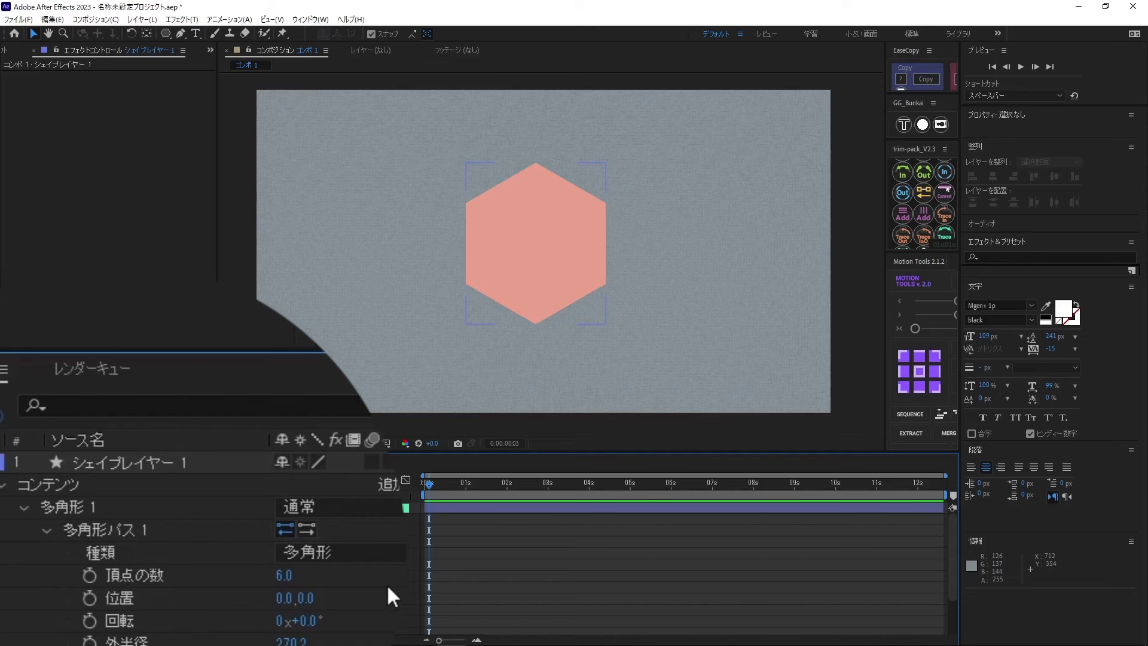
pyautogui.press('q')
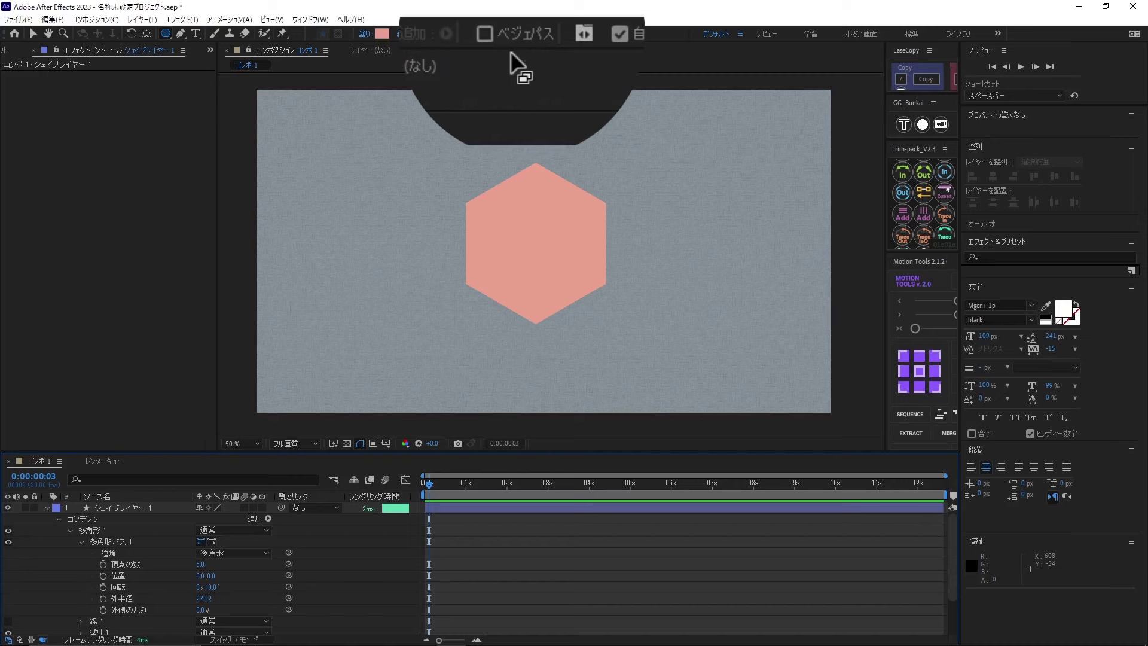
# Step: Add Pucker & Bloat to the hexagon's shape layer with Amount 80, then deselect
pyautogui.click(141, 564)
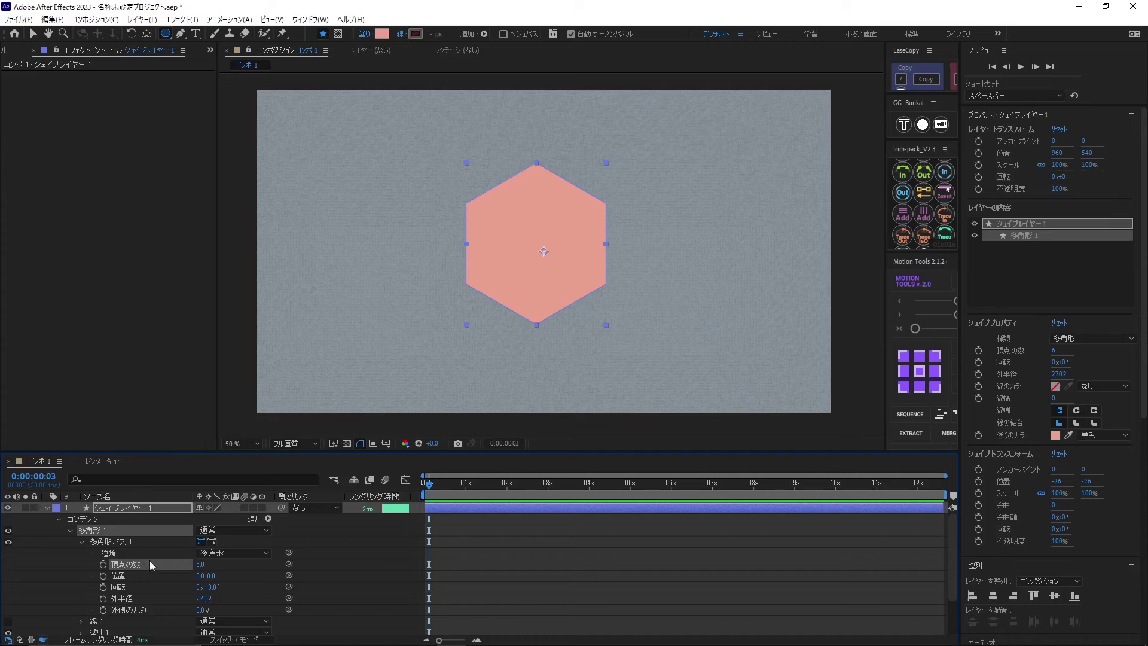
pyautogui.click(268, 519)
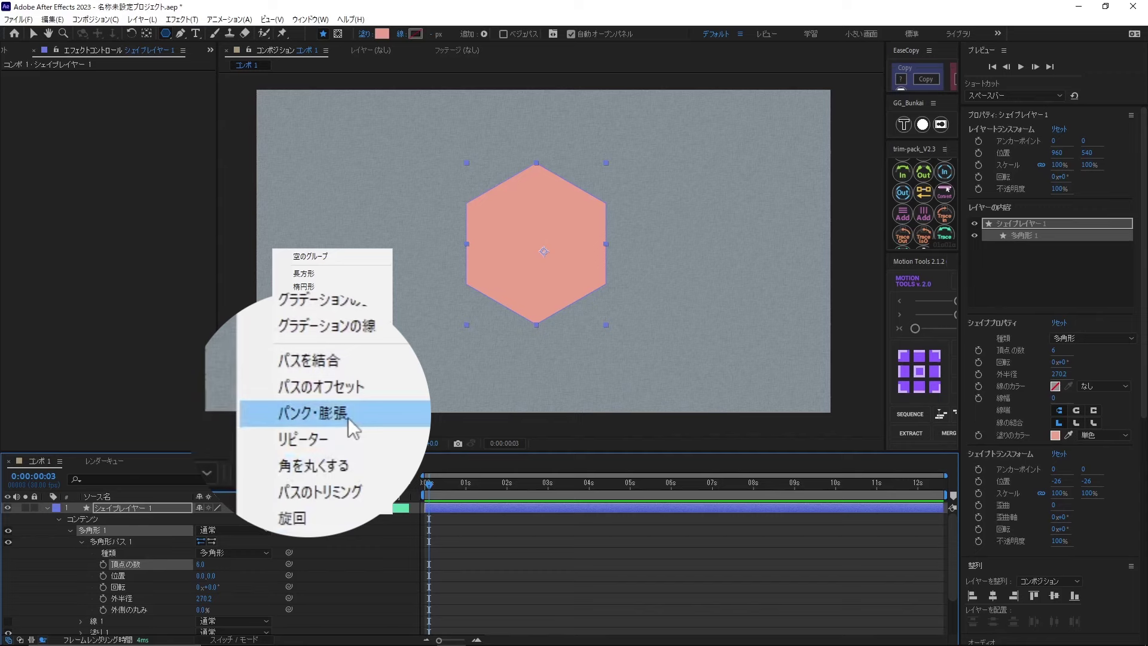
pyautogui.click(348, 417)
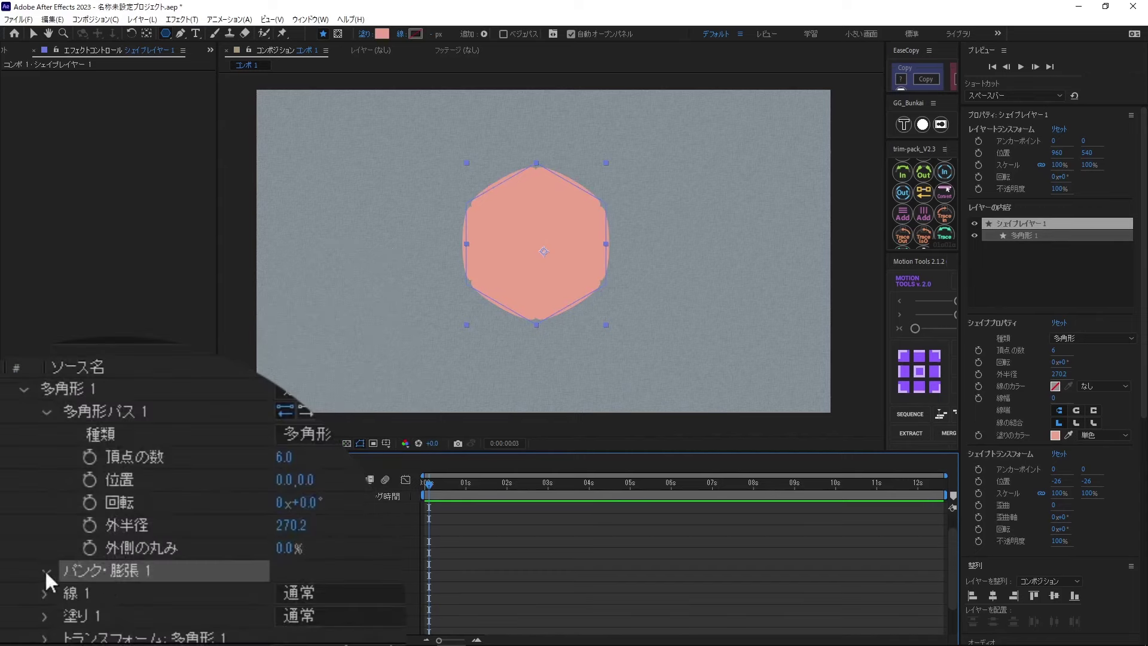
pyautogui.click(45, 569)
pyautogui.click(287, 593)
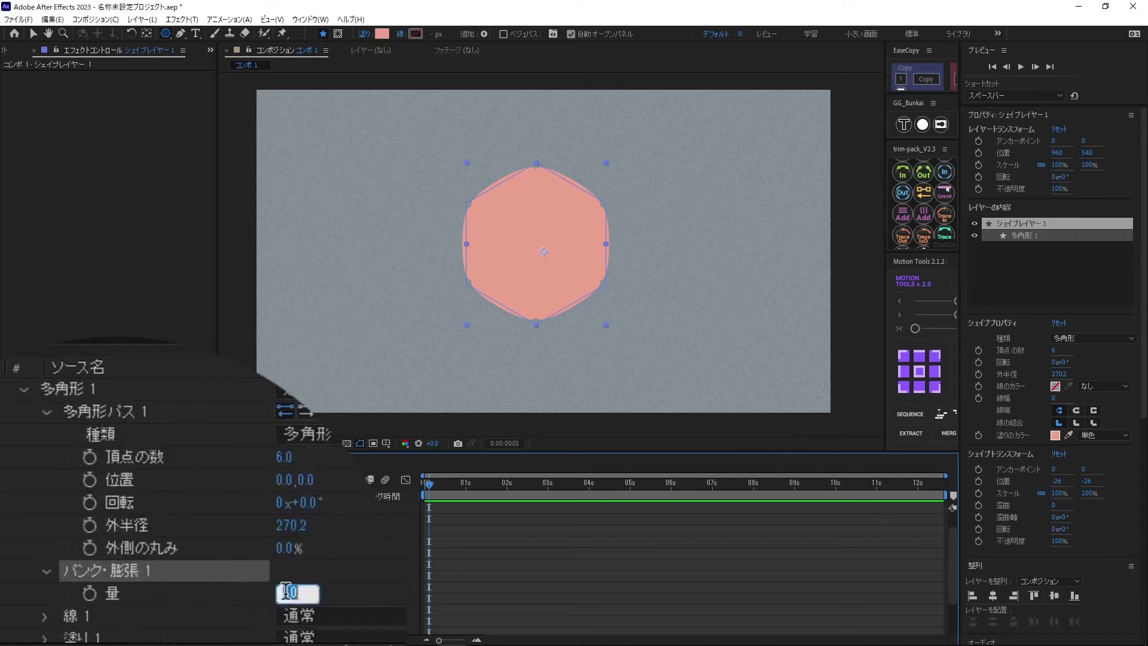
pyautogui.write('80')
pyautogui.press('Return')
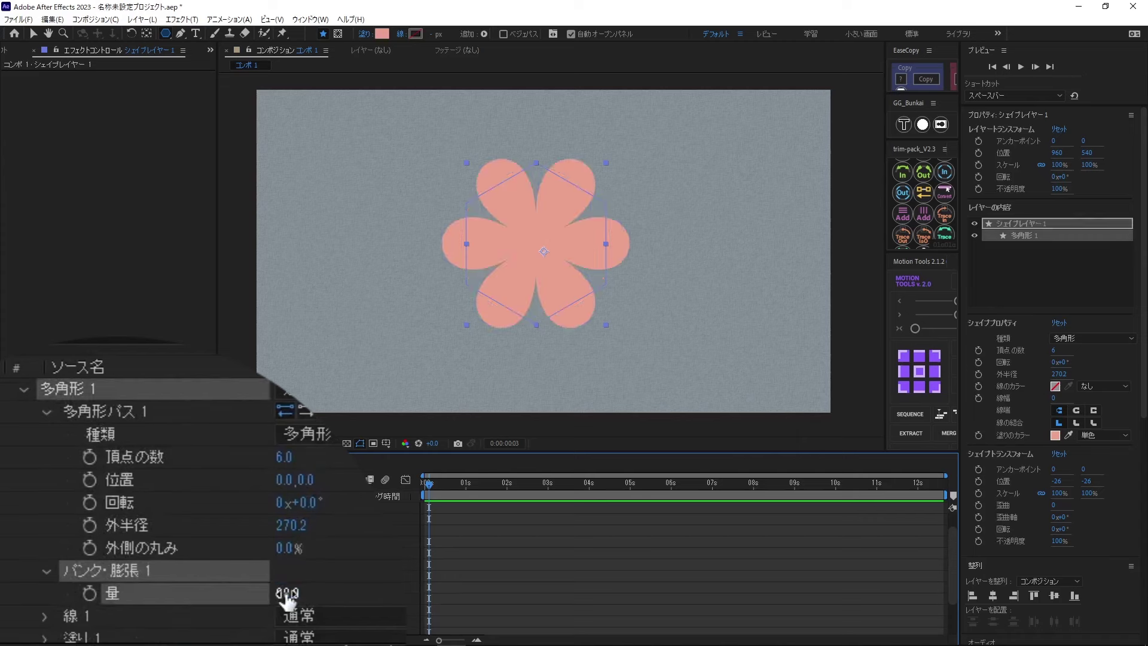
pyautogui.click(238, 602)
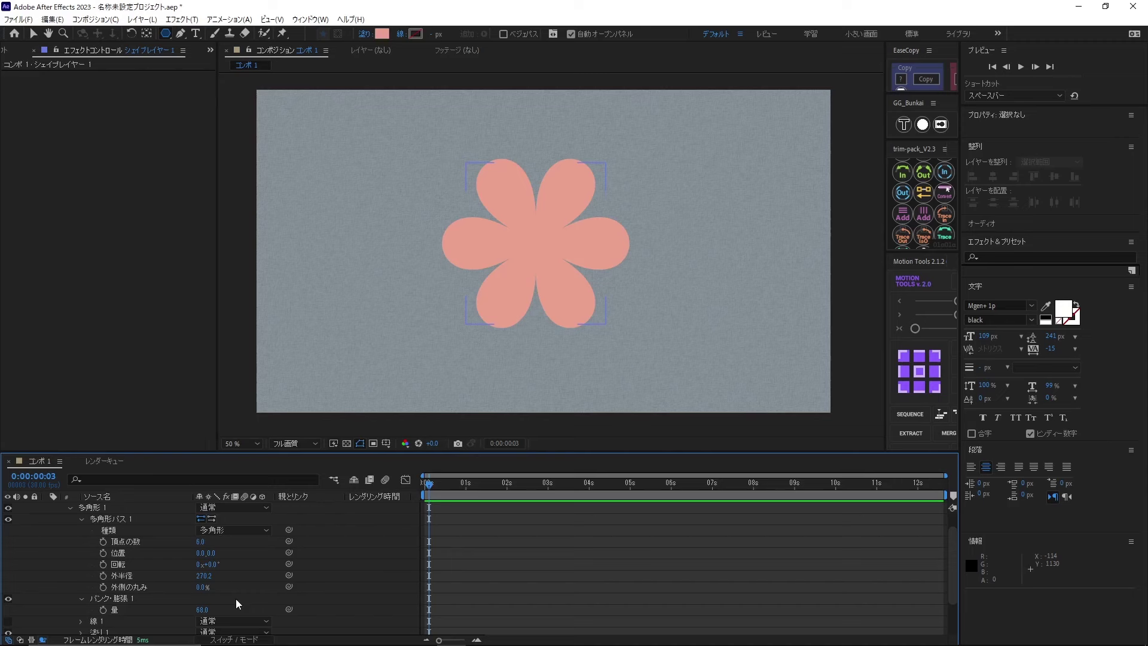
# Step: Draw a circle with the Ellipse tool over the flower's centre on its shape layer
pyautogui.press('q')
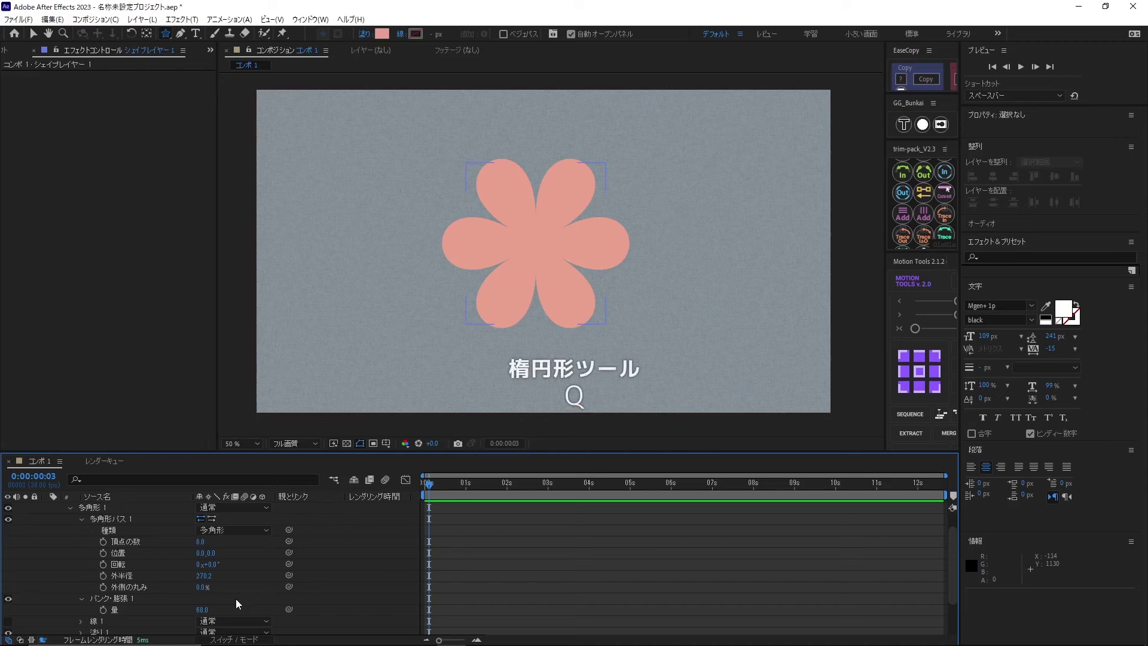
pyautogui.press('q')
pyautogui.press('q')
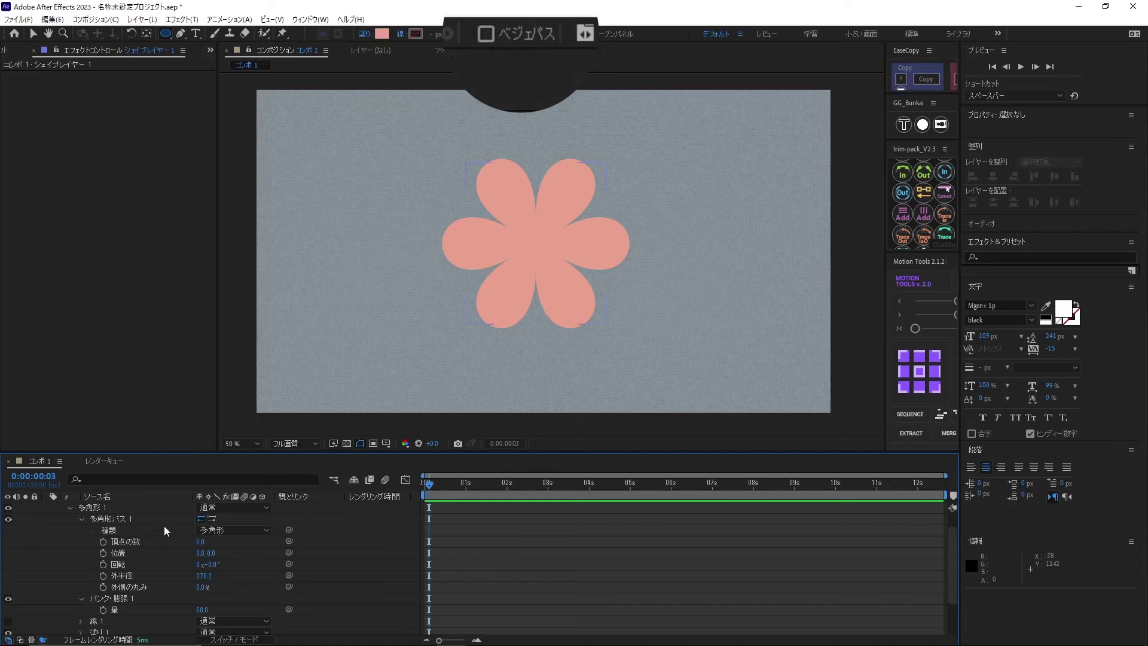
pyautogui.scroll(1, 164, 529)
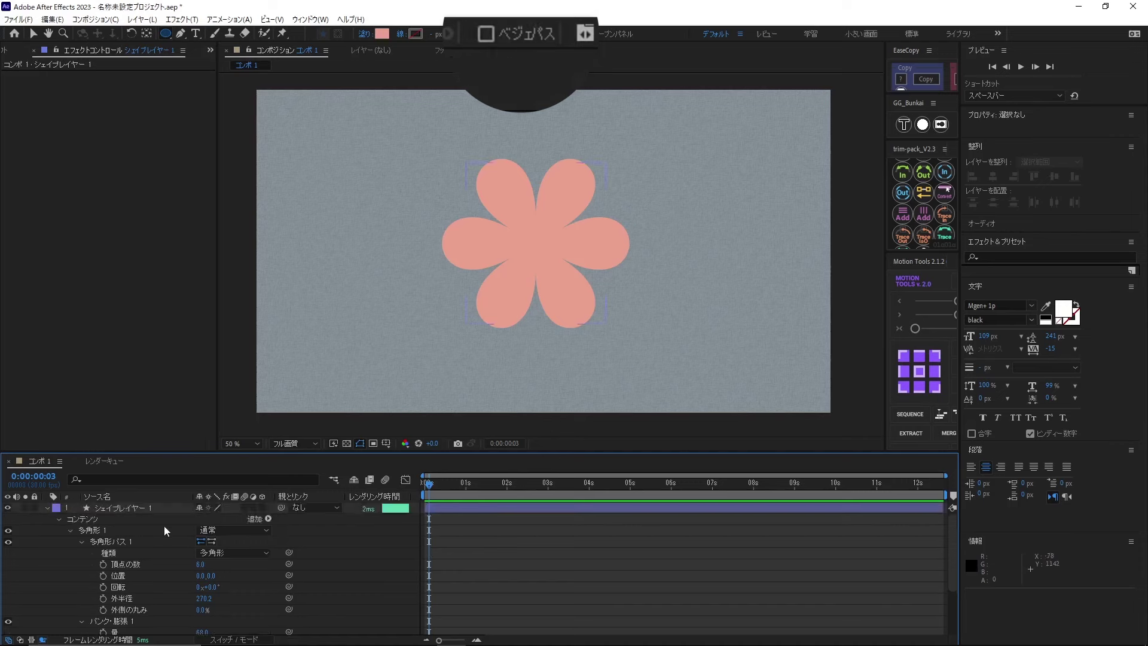
pyautogui.click(132, 508)
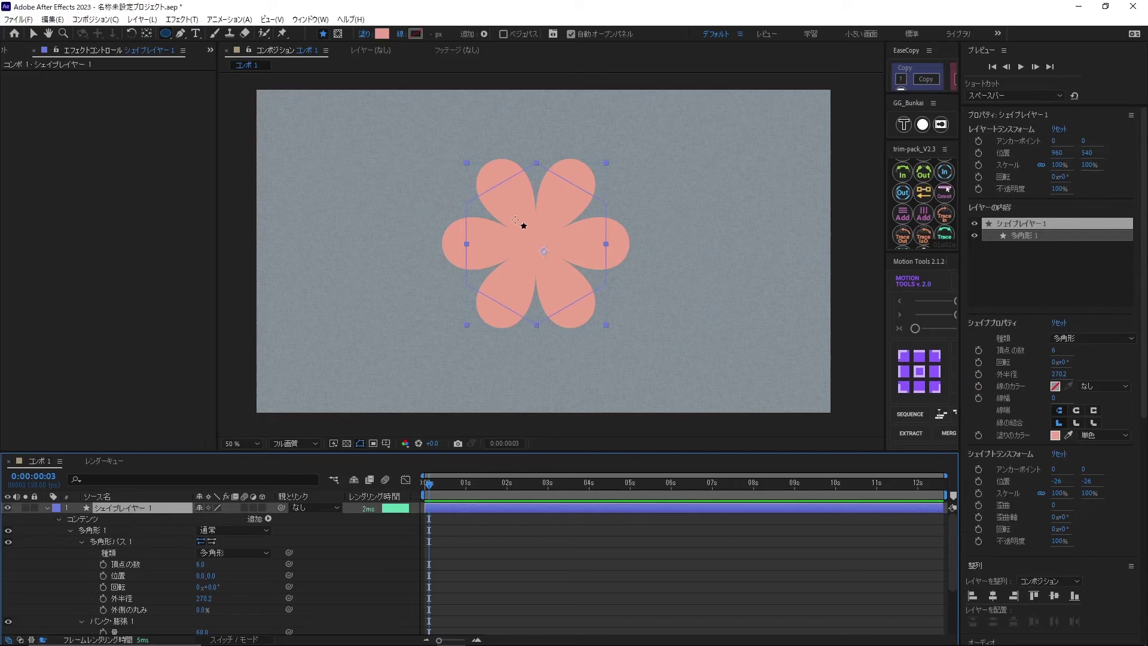
pyautogui.moveTo(515, 220); pyautogui.dragTo(560, 265)
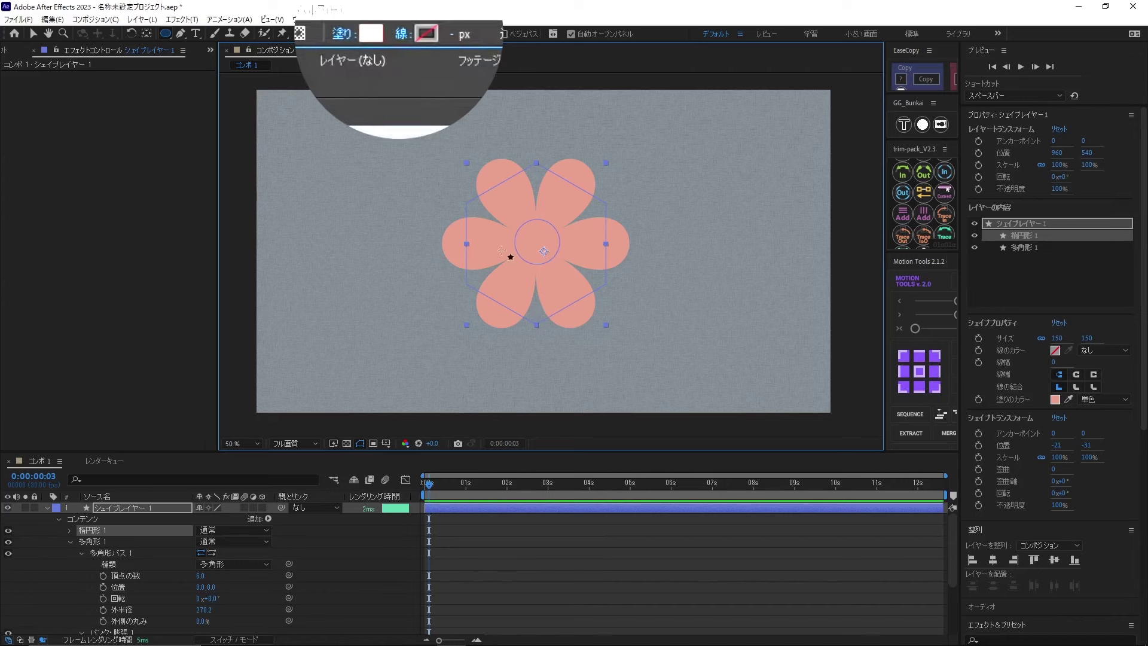
# Step: Give the circle no stroke and a pale yellow EBD78F fill, then deselect
pyautogui.click(403, 33)
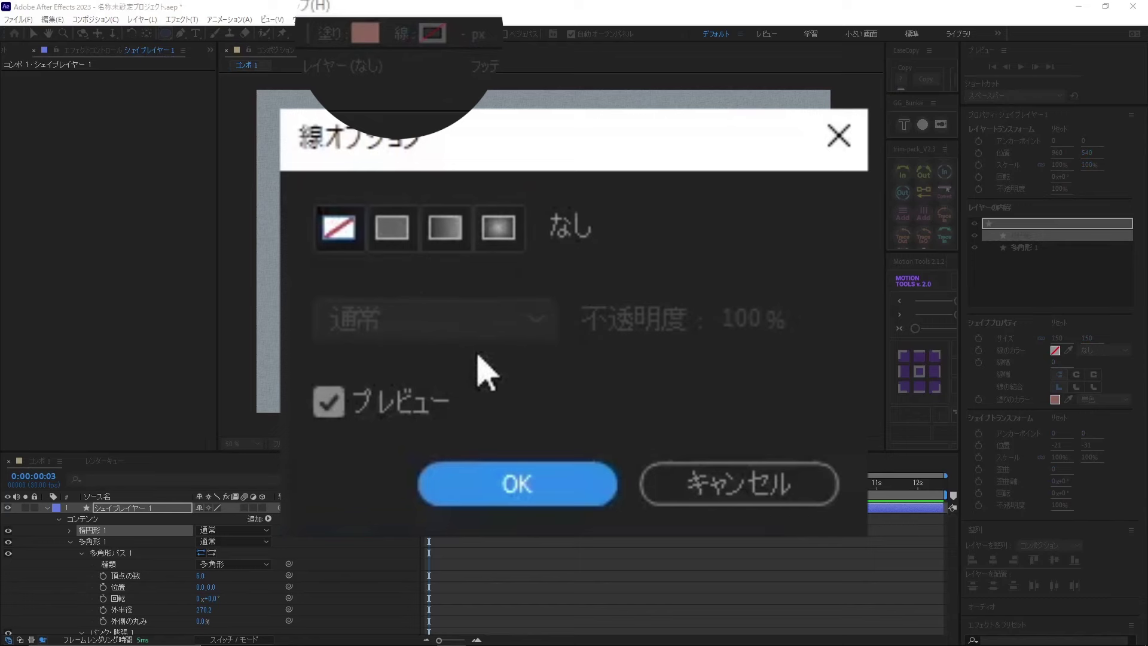
pyautogui.click(488, 484)
pyautogui.click(370, 31)
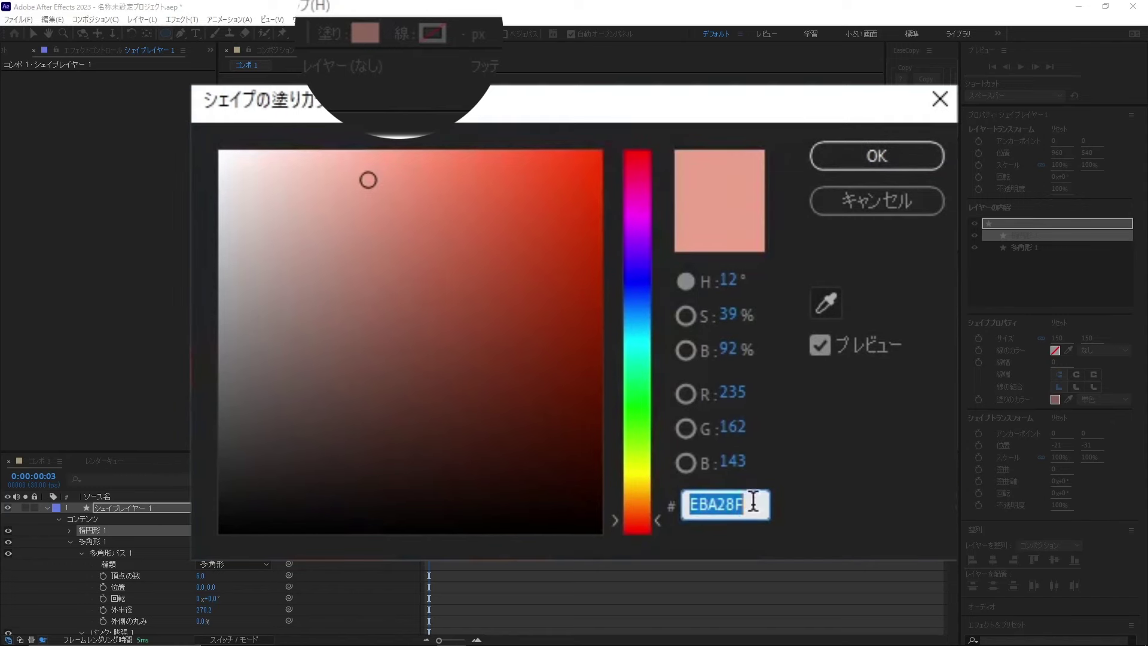
pyautogui.write('EBD')
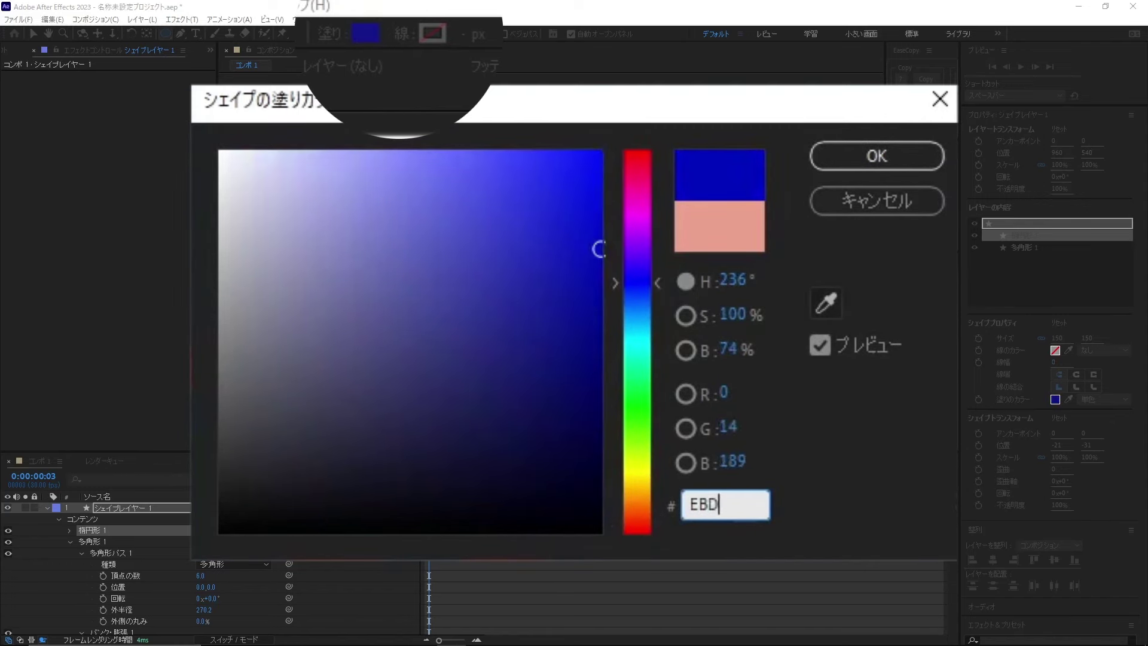
pyautogui.write('78F')
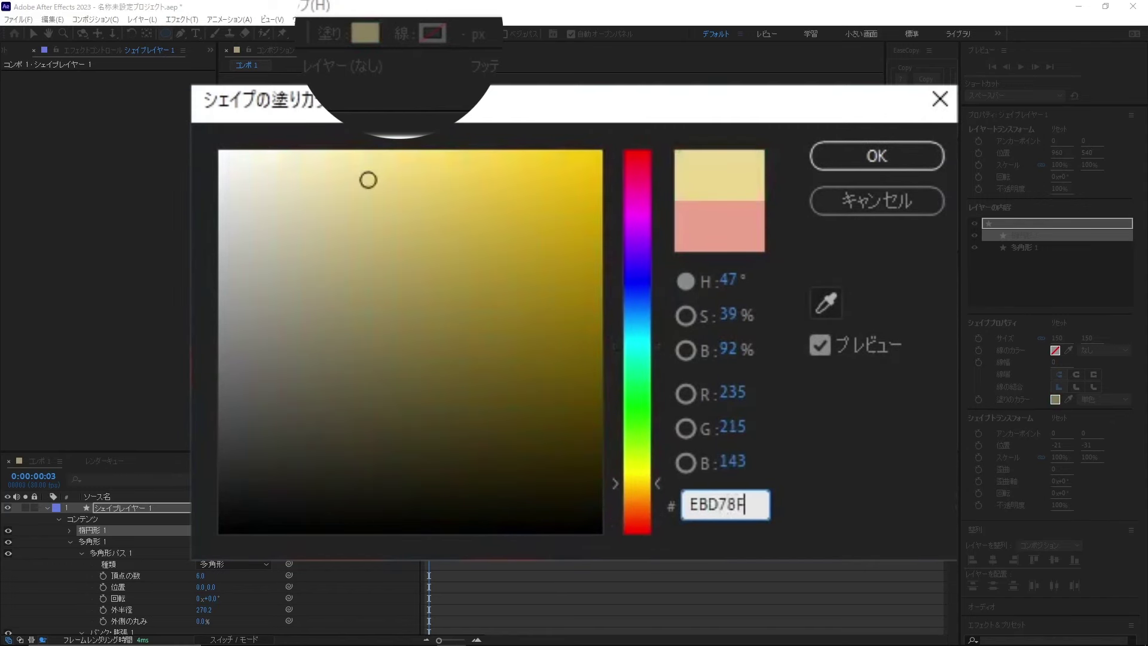
pyautogui.press('Return')
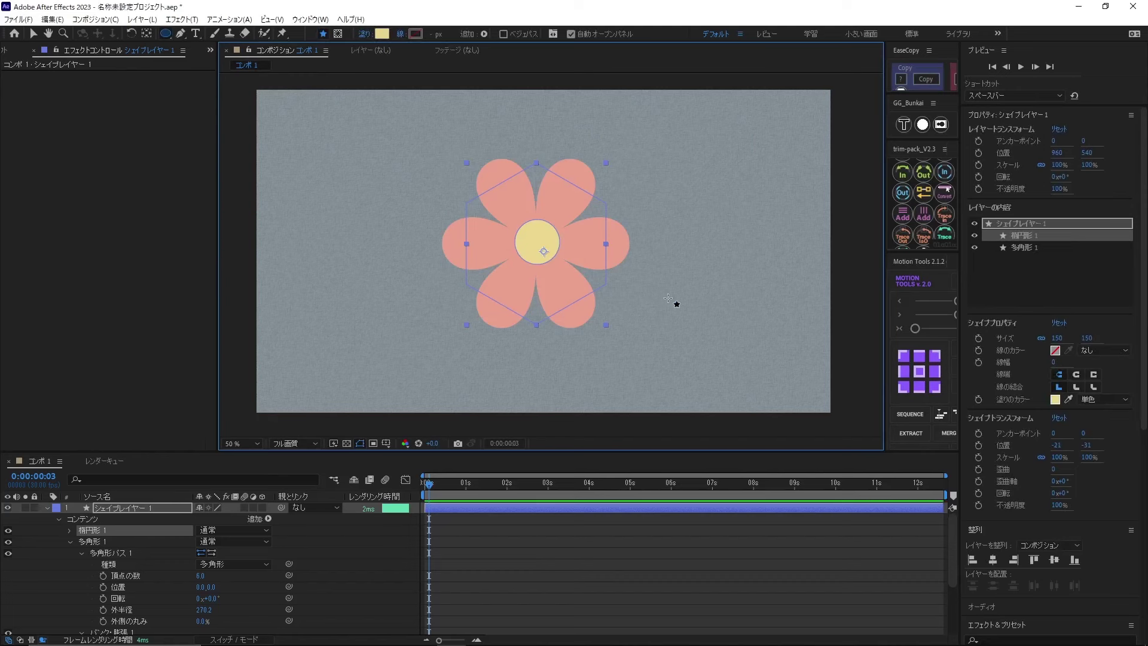
pyautogui.click(518, 541)
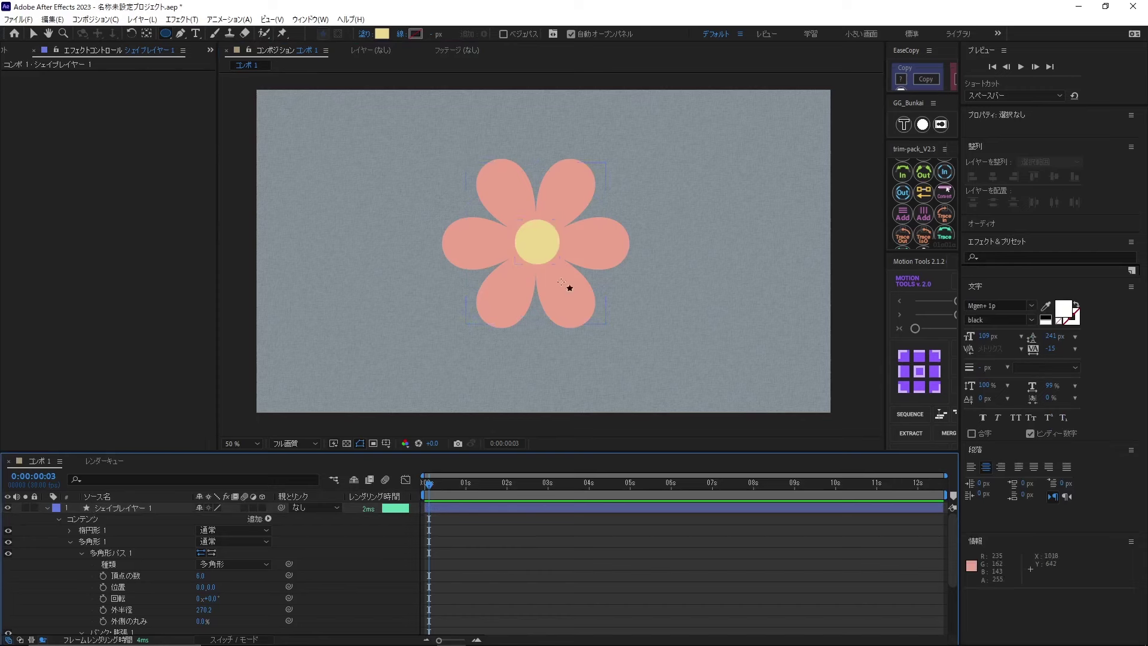
# Step: Drag Ellipse 1 into the flower's centre, then reselect the flower's shape layer
pyautogui.press('v')
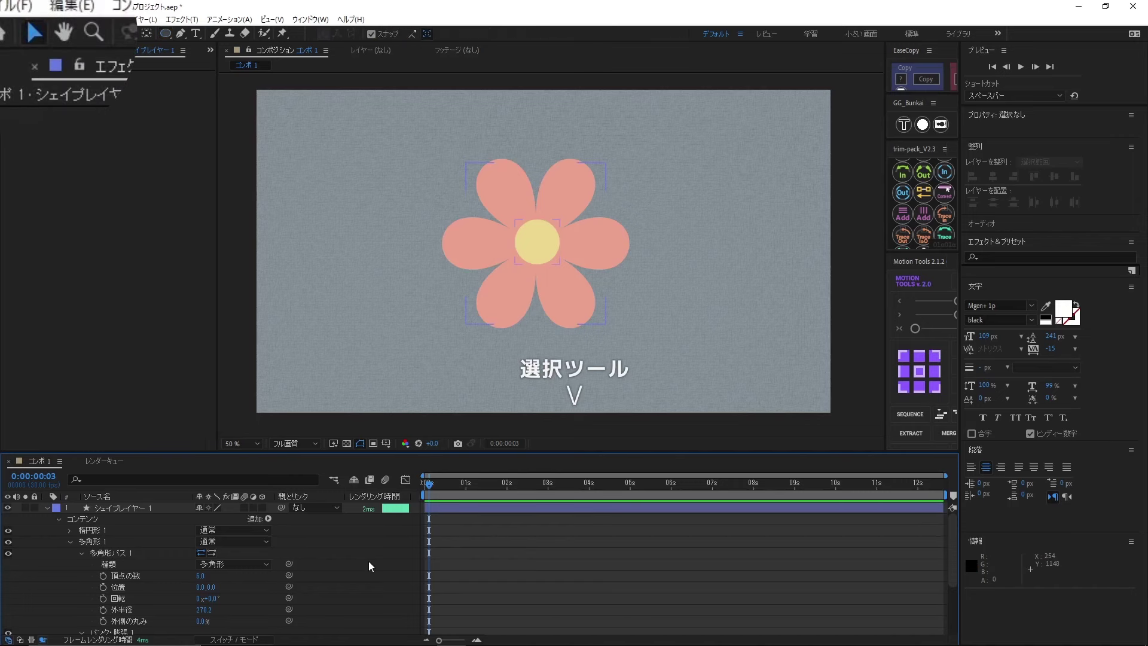
pyautogui.click(103, 533)
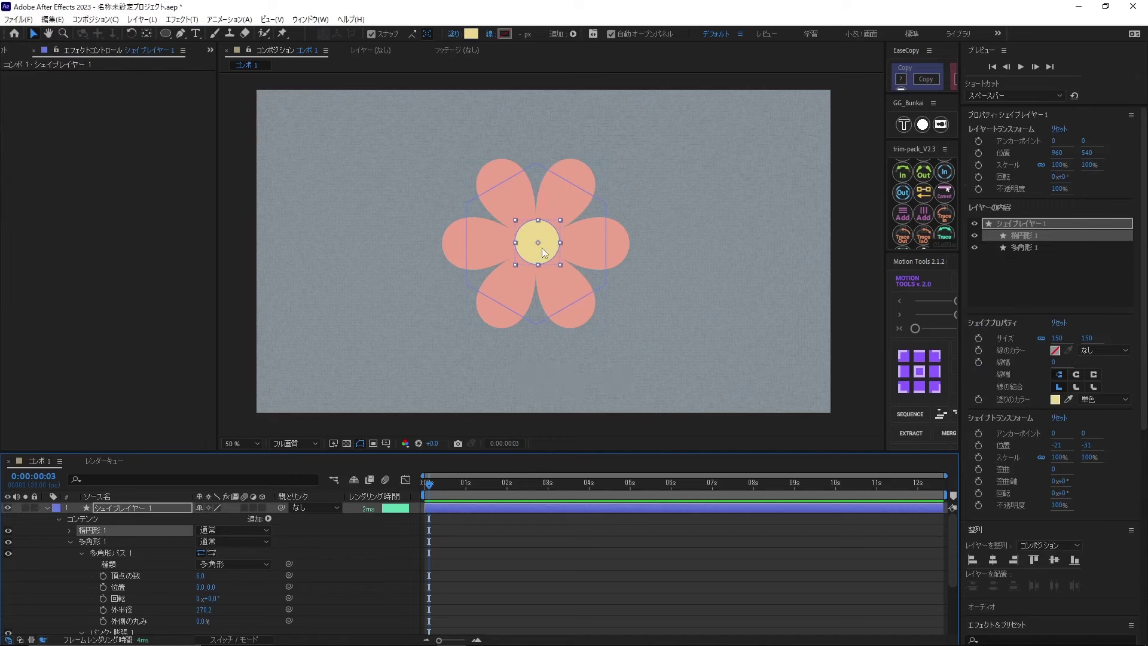
pyautogui.moveTo(544, 251); pyautogui.dragTo(542, 255)
pyautogui.click(516, 534)
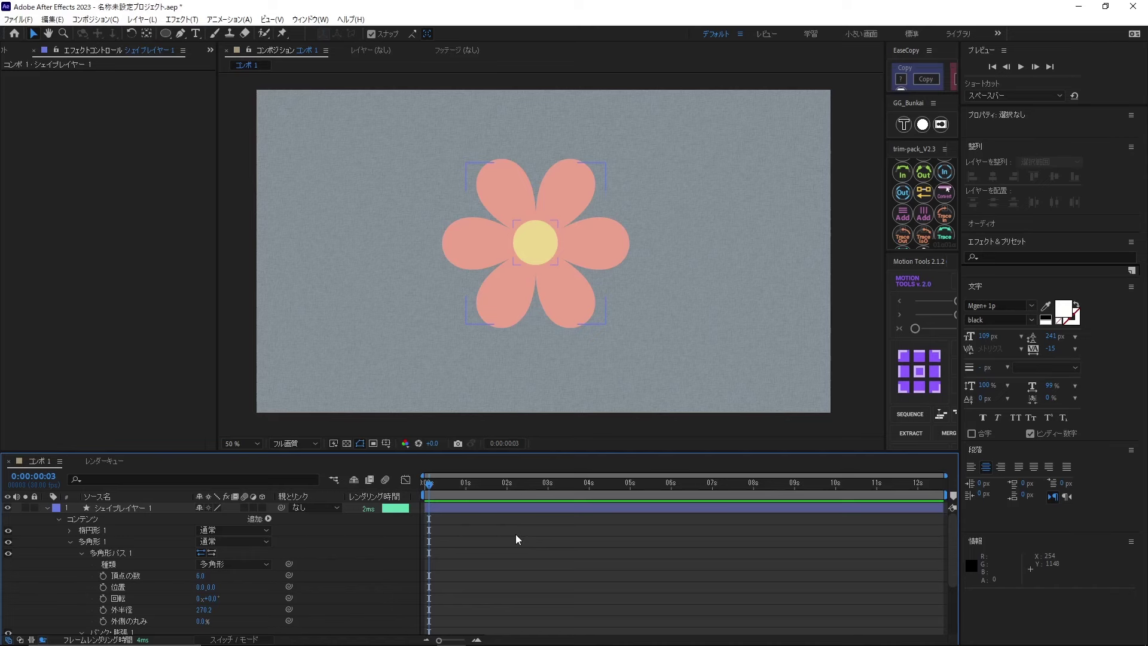
pyautogui.click(120, 508)
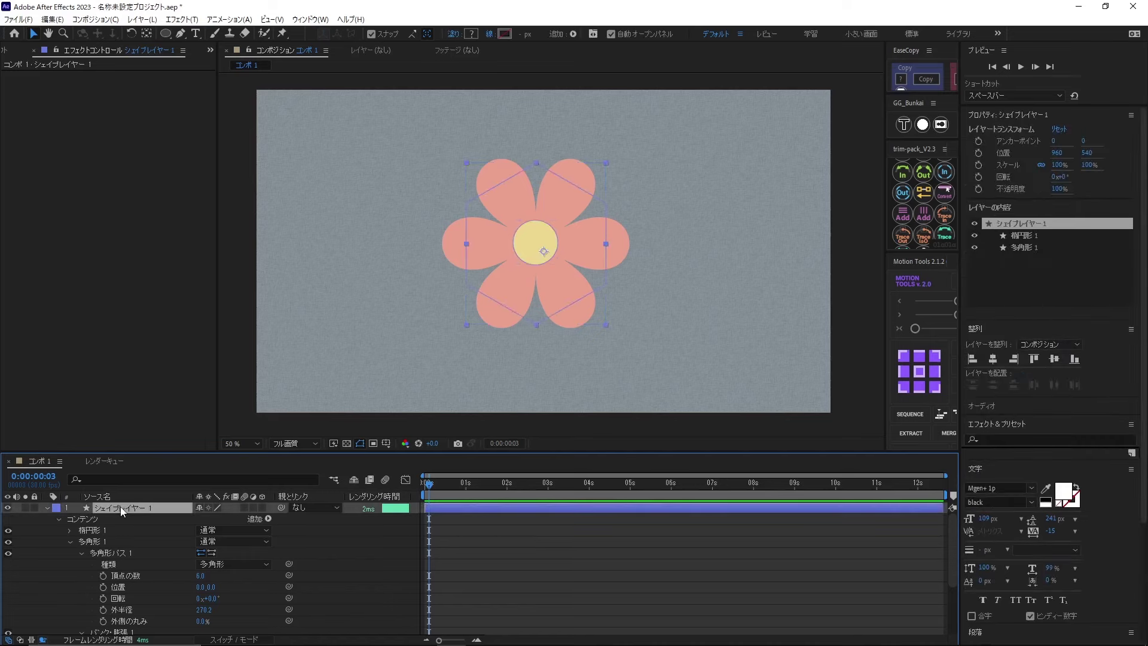
# Step: Collapse and hide the flower layer, then add a new 1920×1080 blue-grey solid on top
pyautogui.click(48, 509)
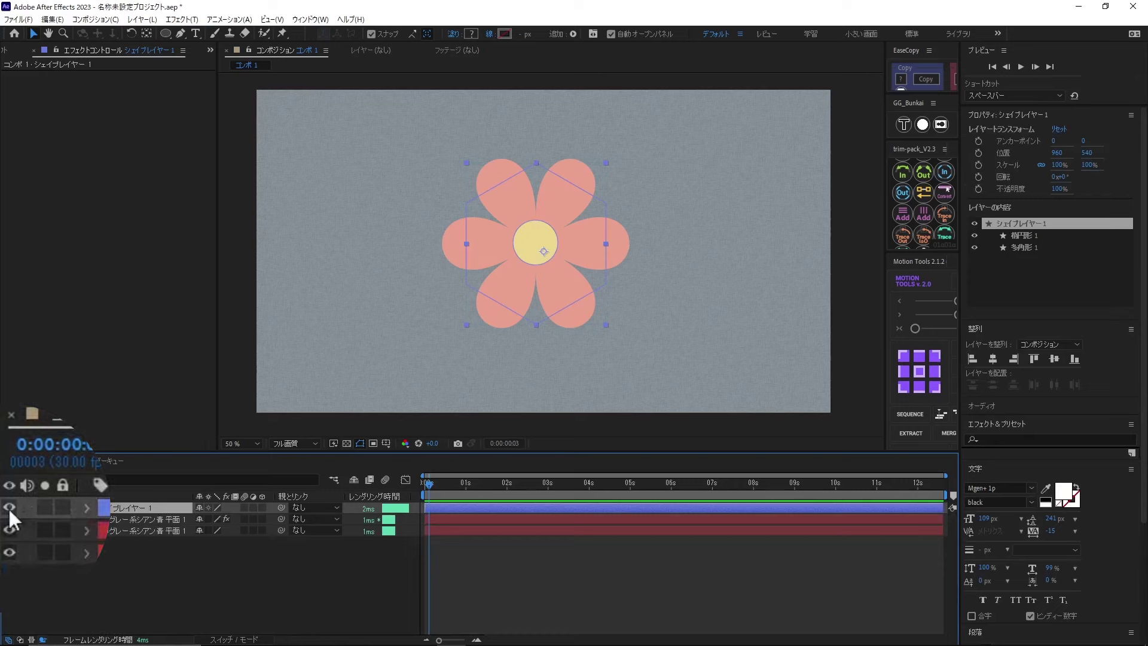
pyautogui.click(8, 507)
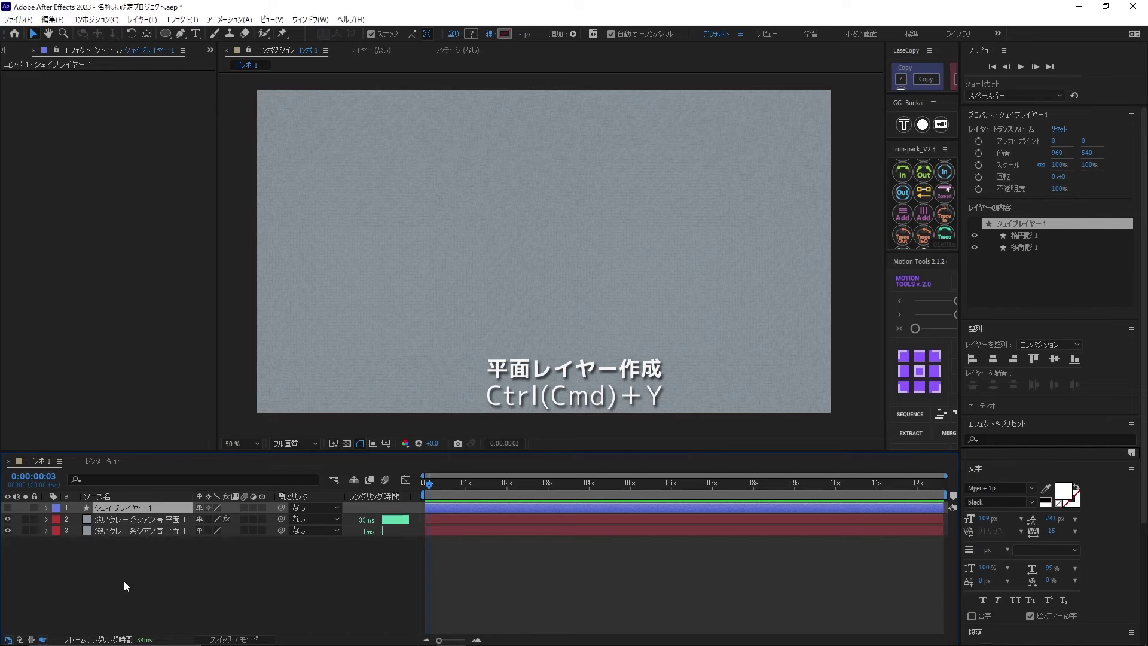
pyautogui.hotkey('ctrl', 'y')
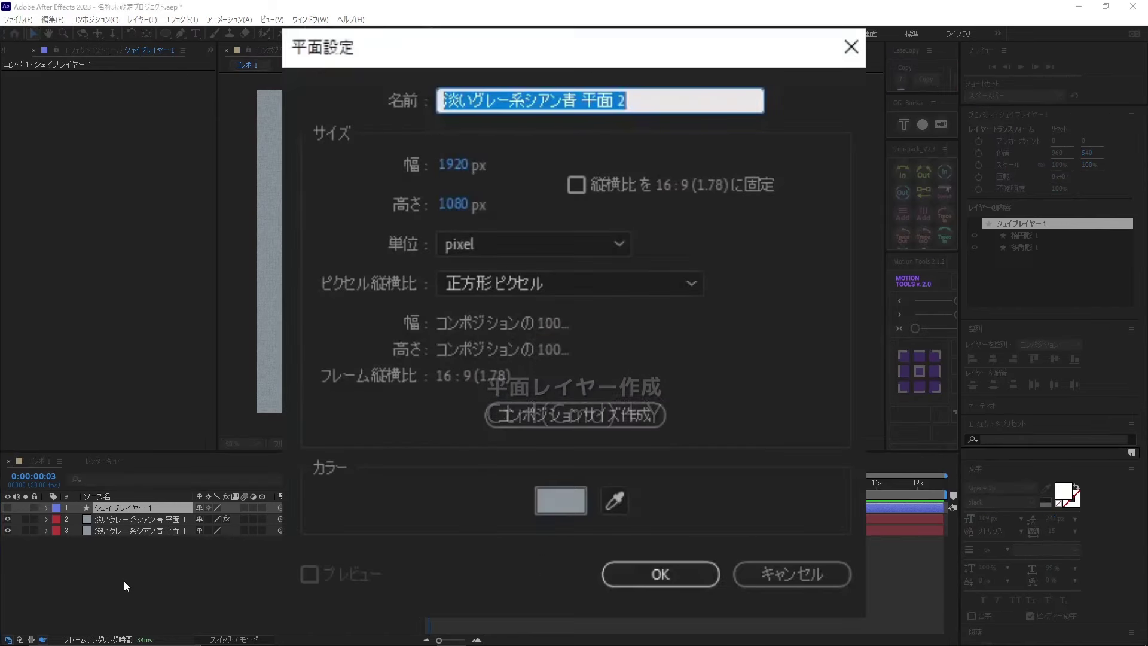
pyautogui.click(703, 574)
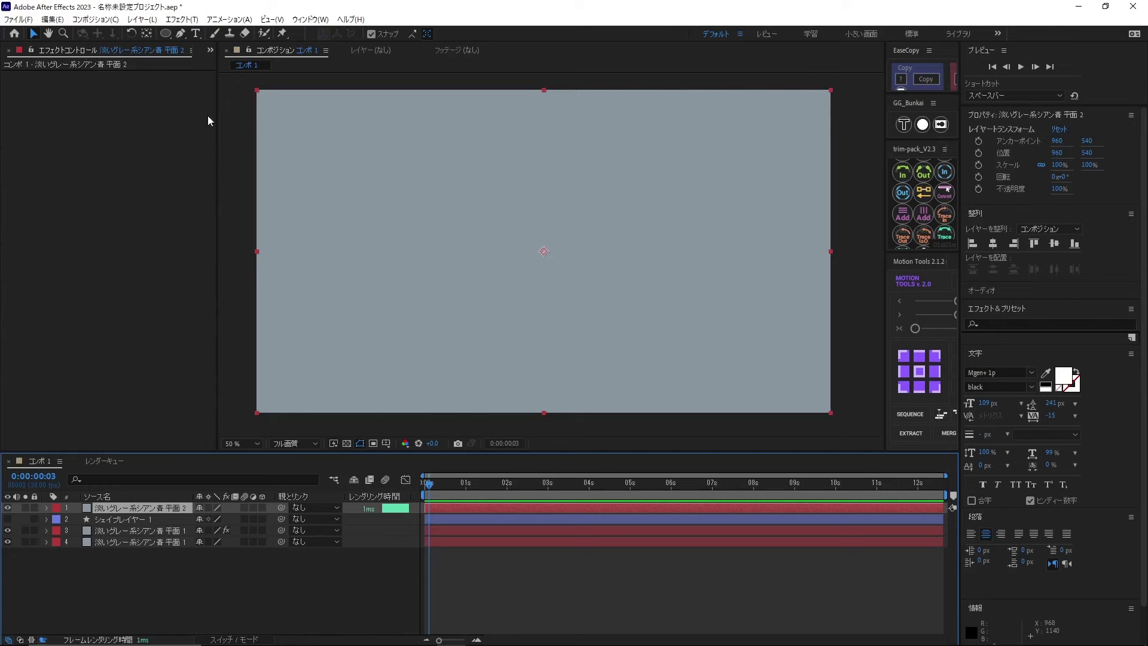
# Step: Apply Simulation > CC Particle World to the top grey solid to get a yellow particle burst
pyautogui.click(181, 22)
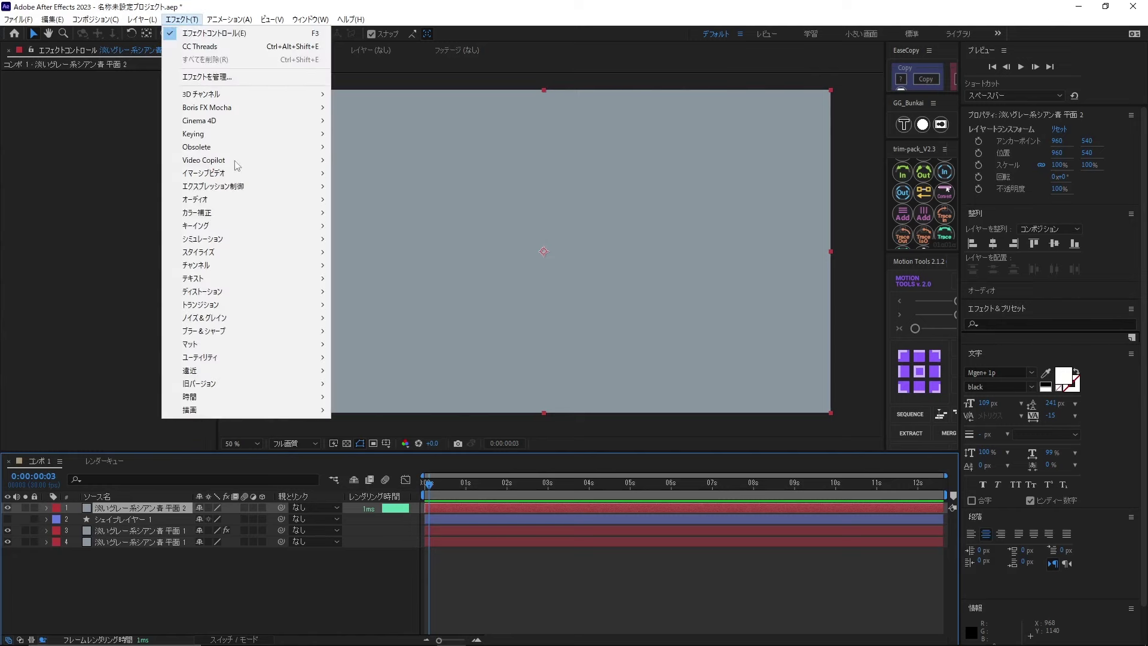
pyautogui.moveTo(204, 239)
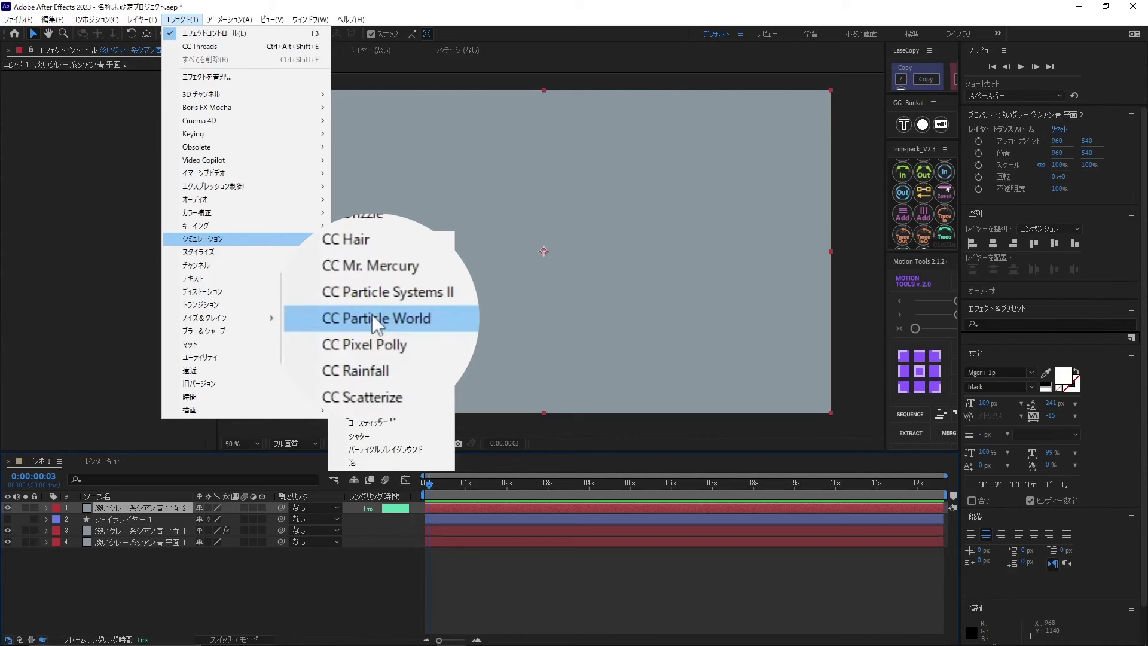
pyautogui.click(372, 318)
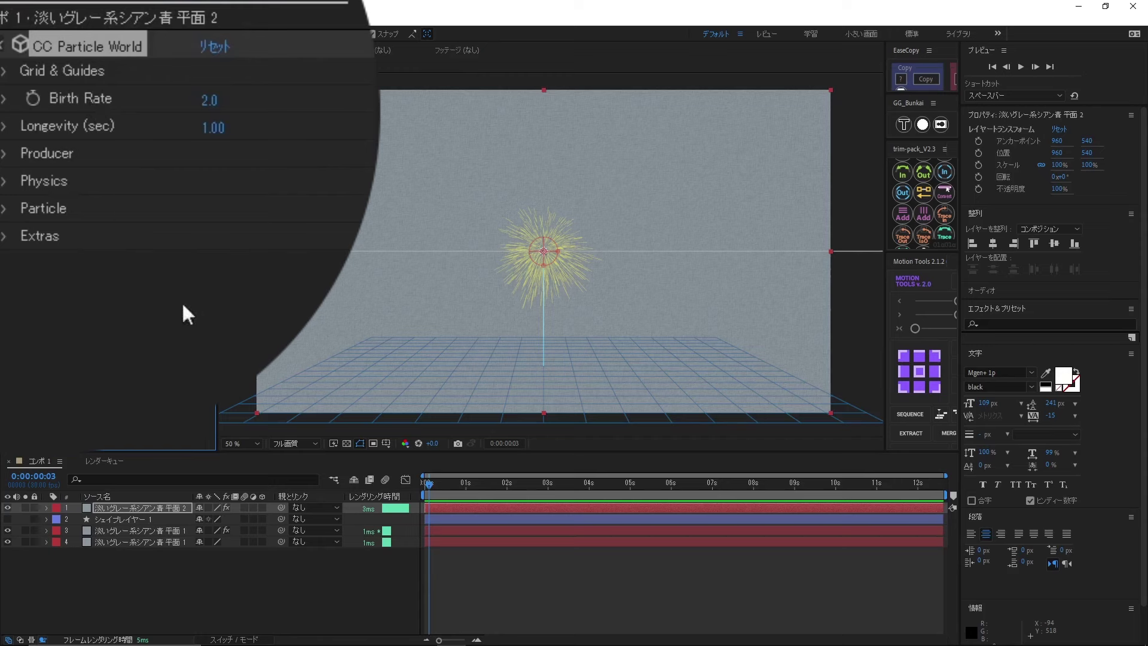
# Step: At the first frame, set CC Particle World's Birth Rate to 141.1
pyautogui.moveTo(436, 485); pyautogui.dragTo(414, 483)
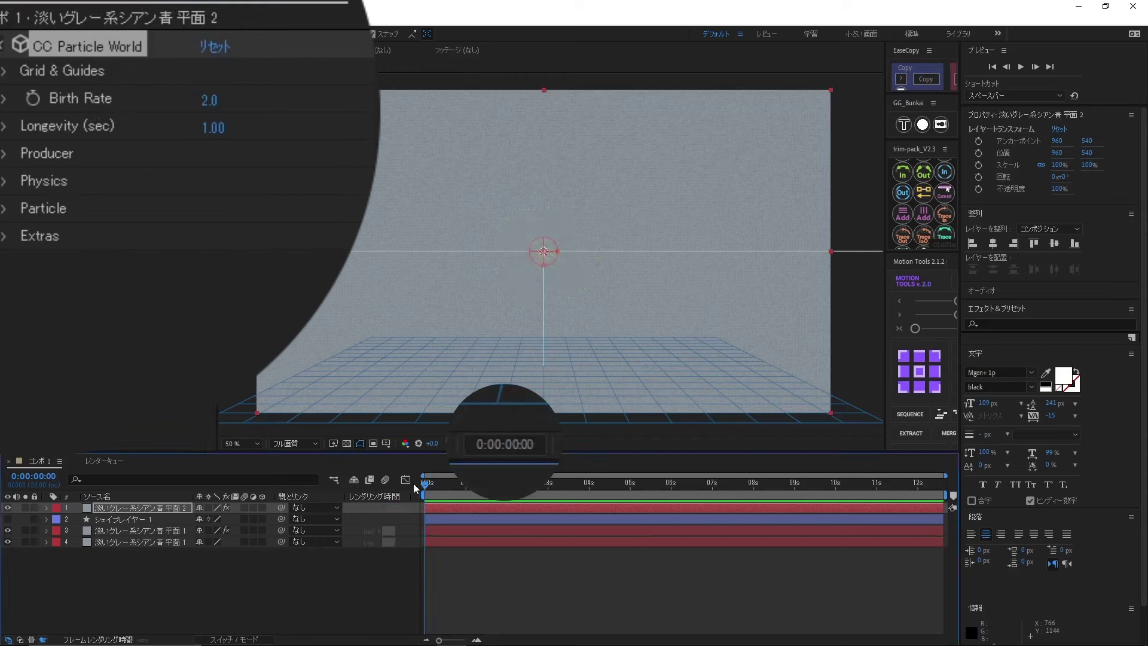
pyautogui.click(211, 100)
pyautogui.write('141')
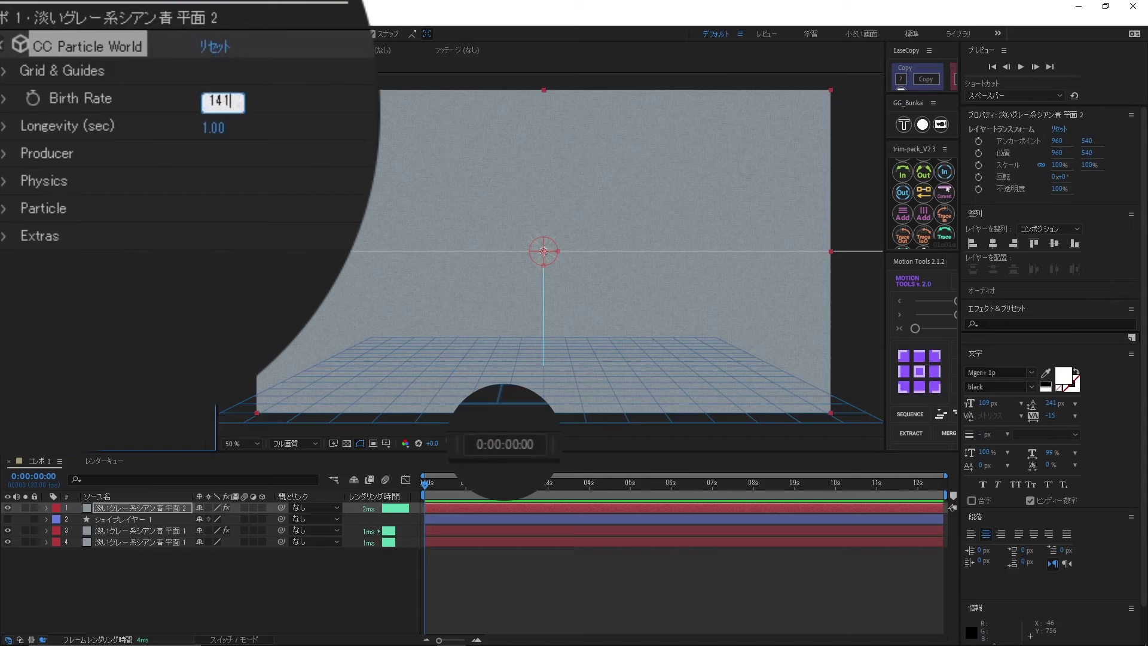
pyautogui.write('.1')
pyautogui.press('Return')
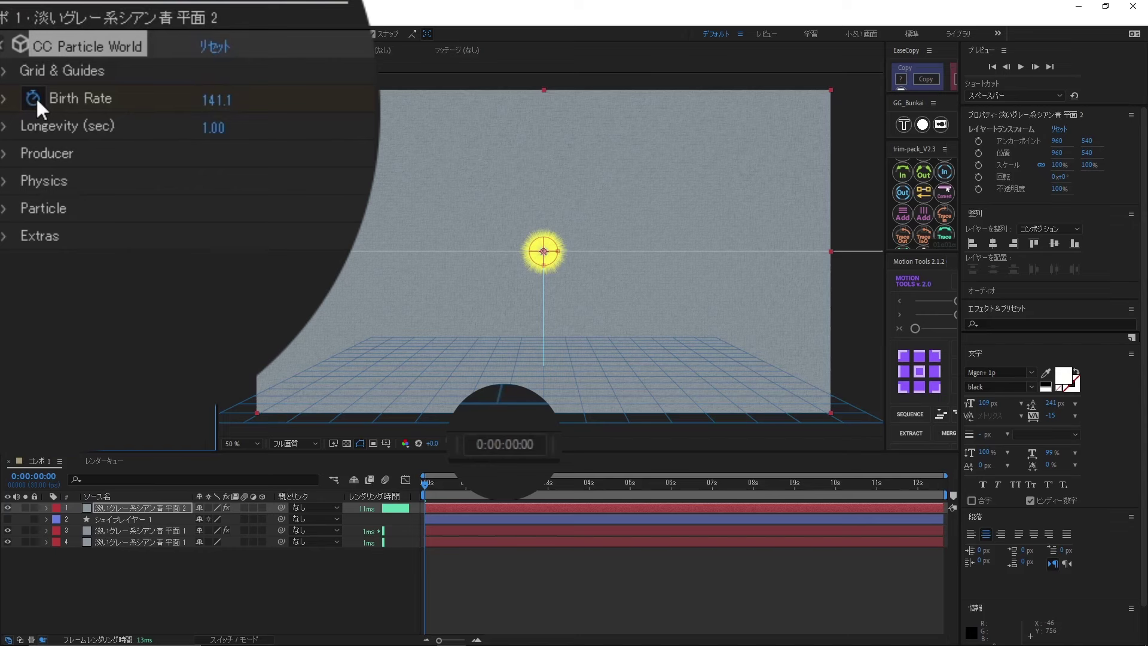
# Step: At frame 4, keyframe Birth Rate to 0 and set Longevity to 2 seconds
pyautogui.press('space')
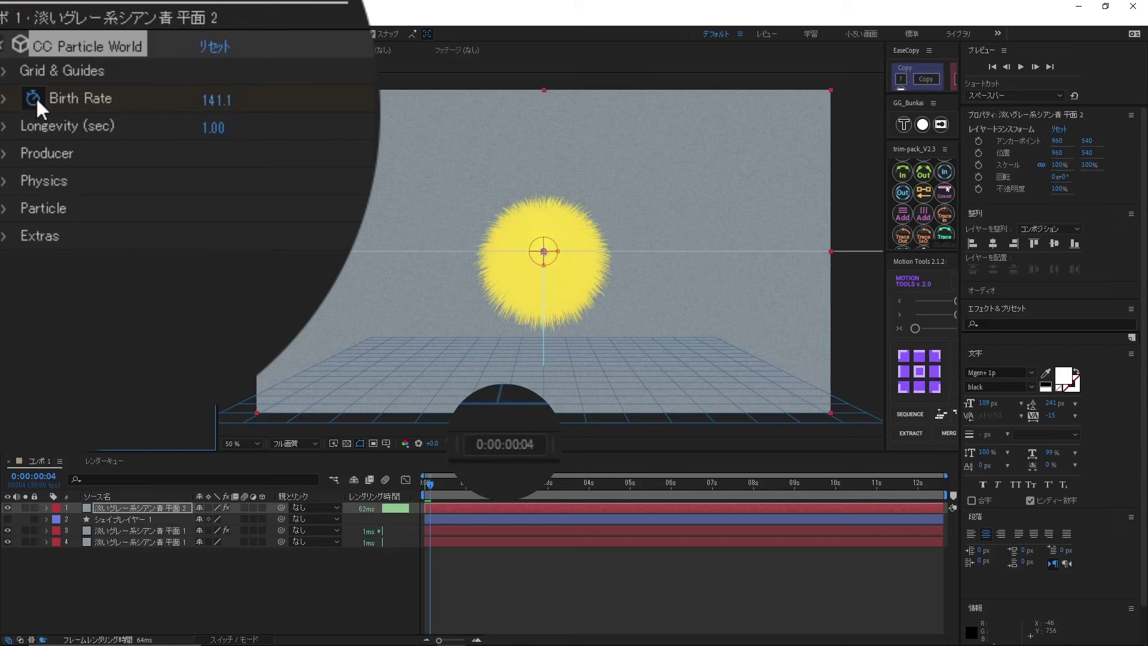
pyautogui.click(209, 101)
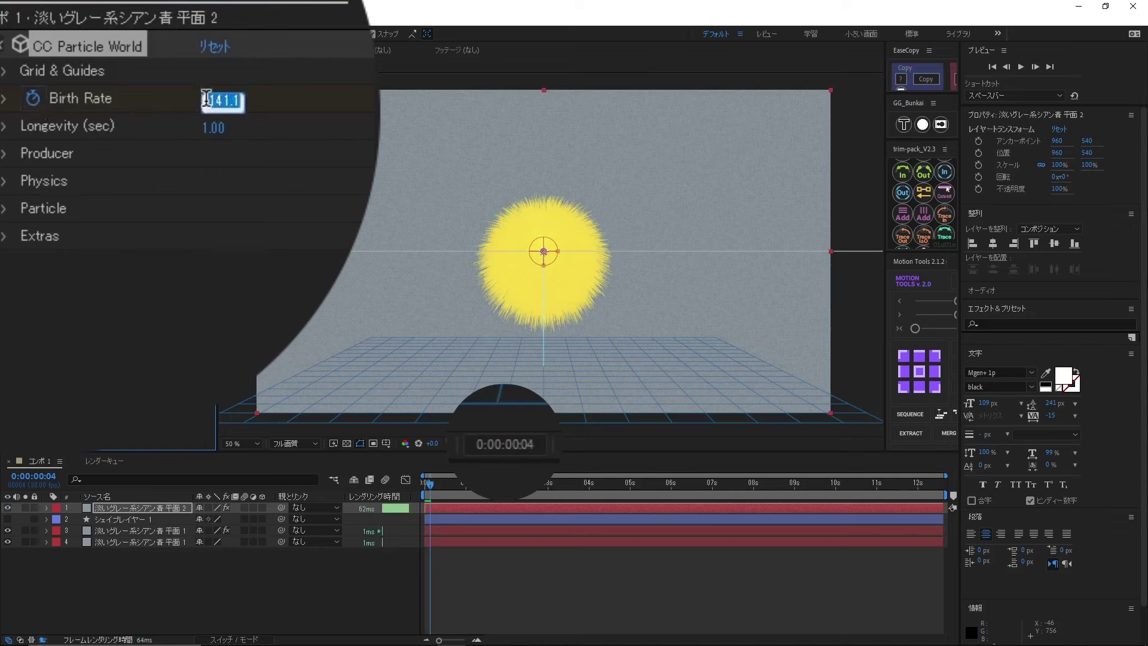
pyautogui.write('0')
pyautogui.press('Return')
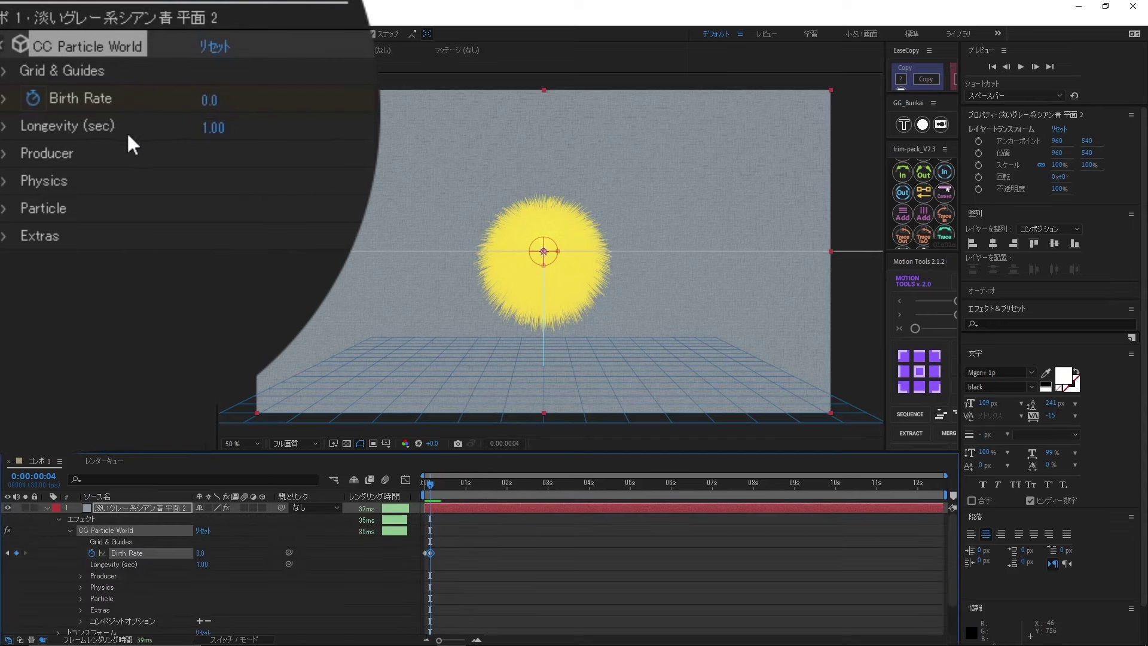
pyautogui.click(213, 127)
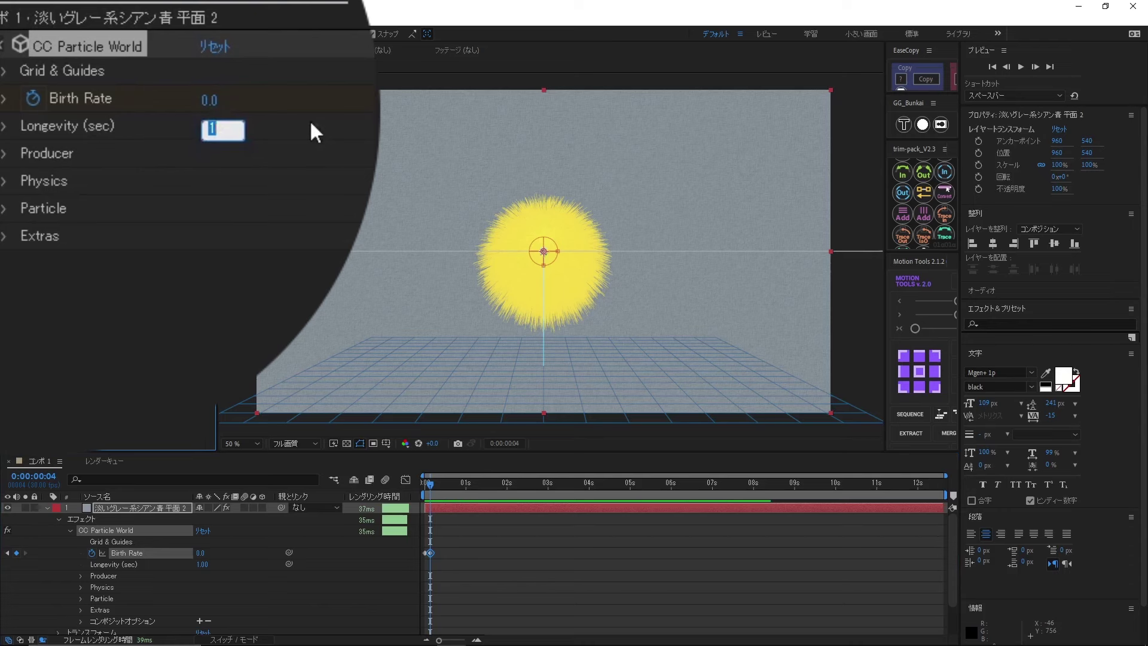
pyautogui.write('2')
pyautogui.press('Return')
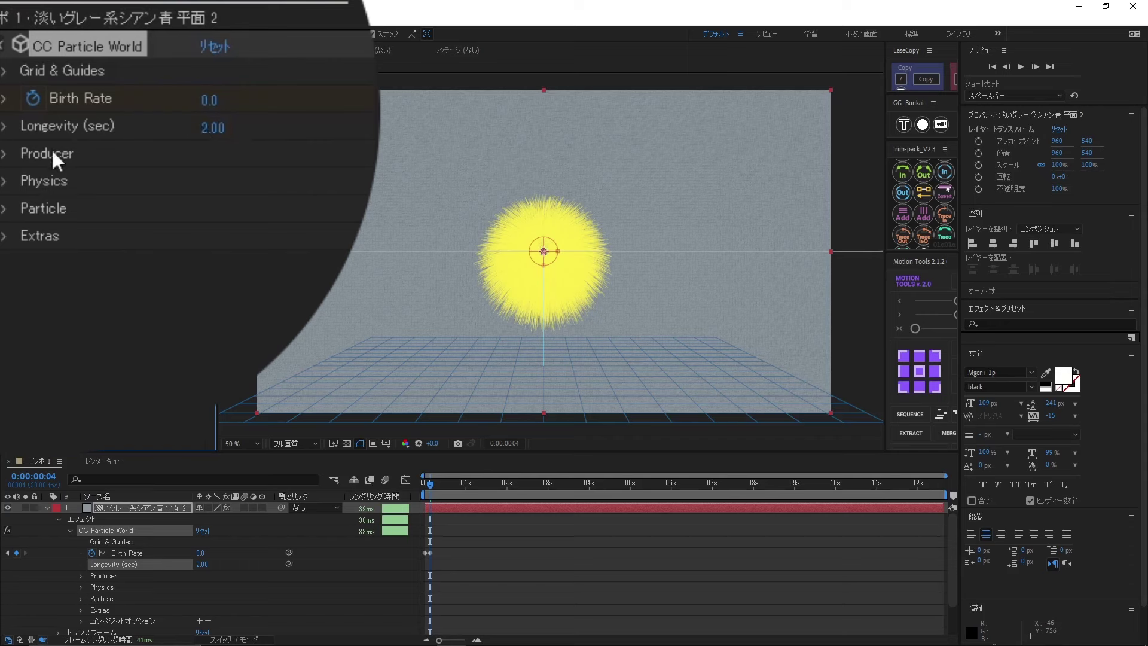
# Step: Set the Producer Radius X, Y and Z all to 0 for a point emitter
pyautogui.click(4, 157)
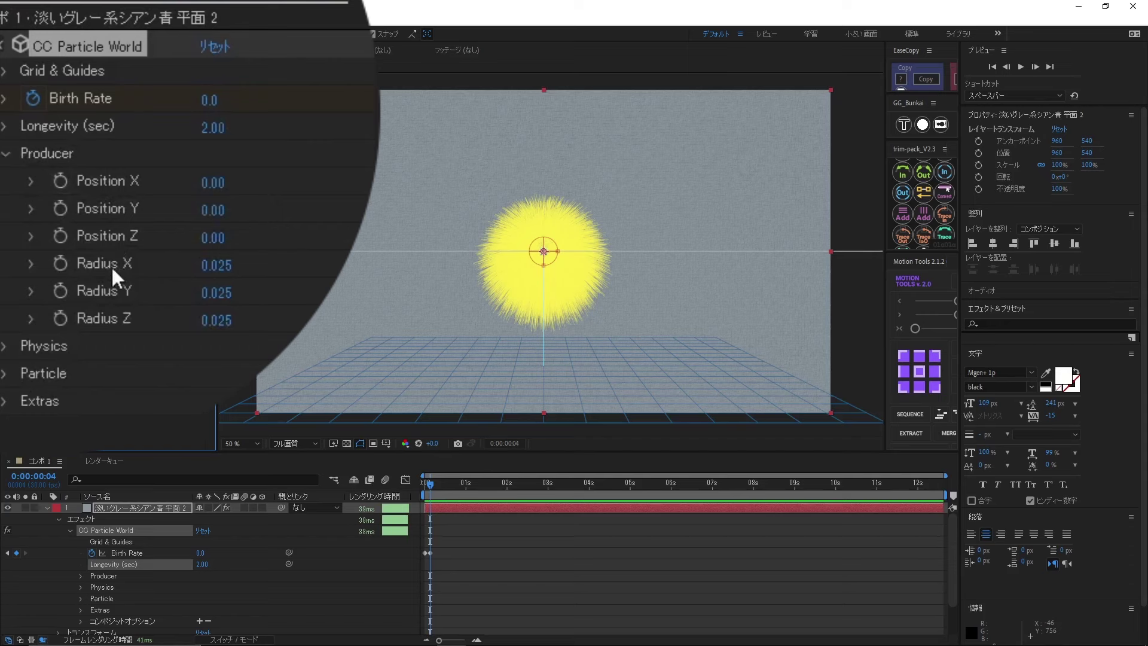
pyautogui.click(228, 271)
pyautogui.write('0')
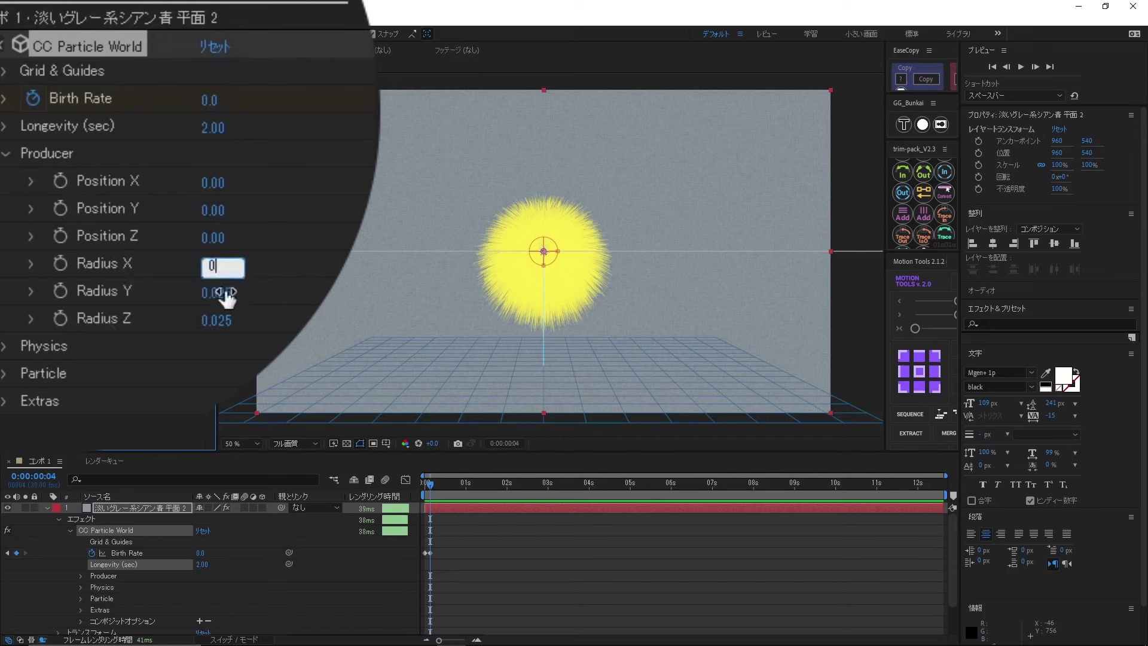
pyautogui.click(222, 292)
pyautogui.write('0')
pyautogui.click(225, 320)
pyautogui.write('0')
pyautogui.press('Return')
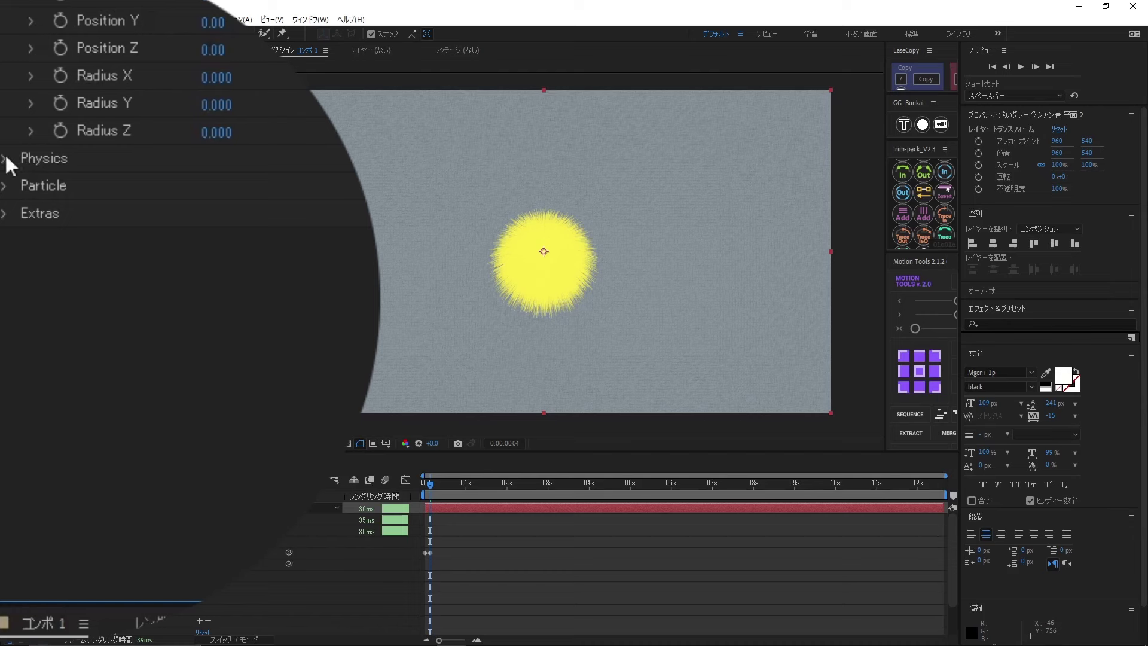
# Step: Set Physics Animation to Twirl and Gravity to -0.5, then collapse both groups
pyautogui.click(4, 159)
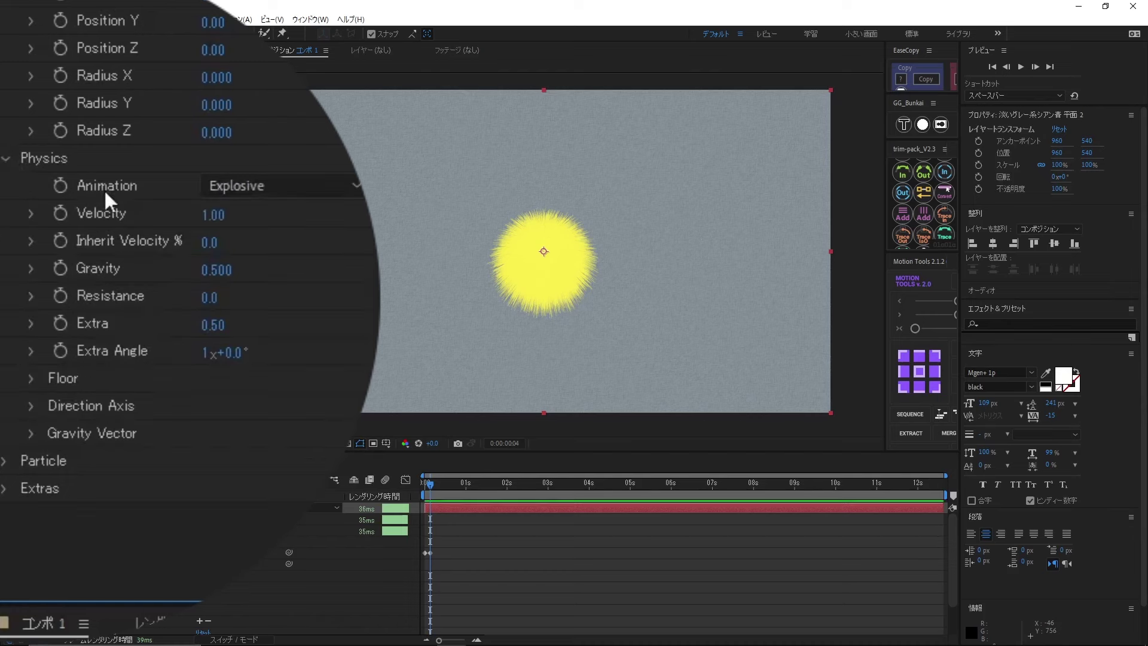
pyautogui.click(265, 185)
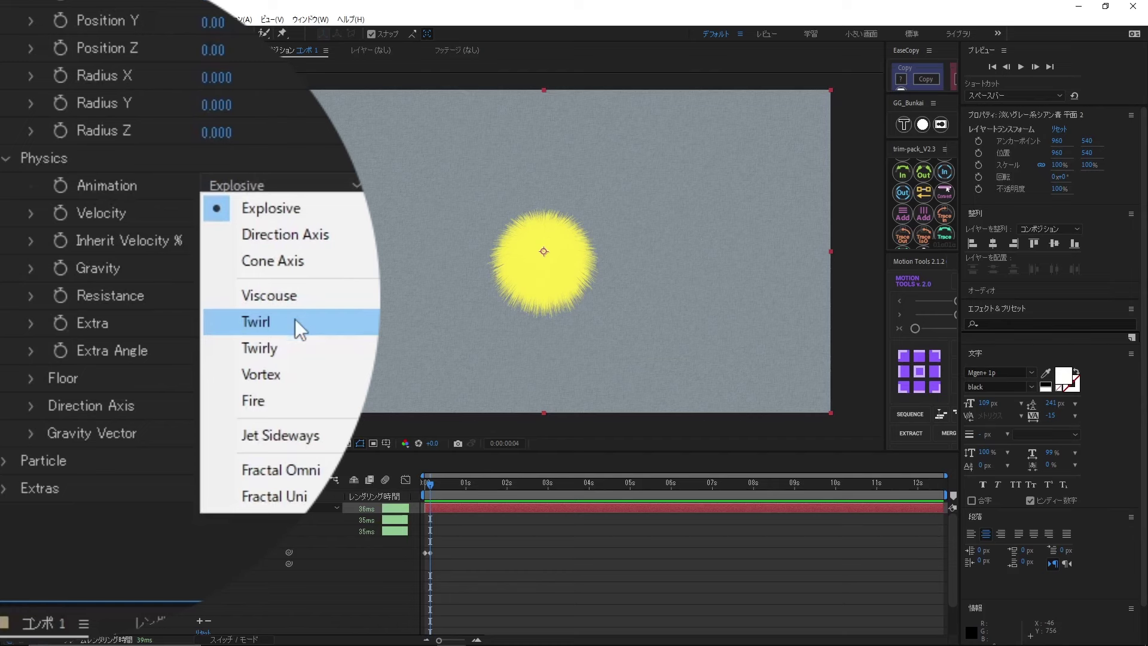
pyautogui.click(295, 328)
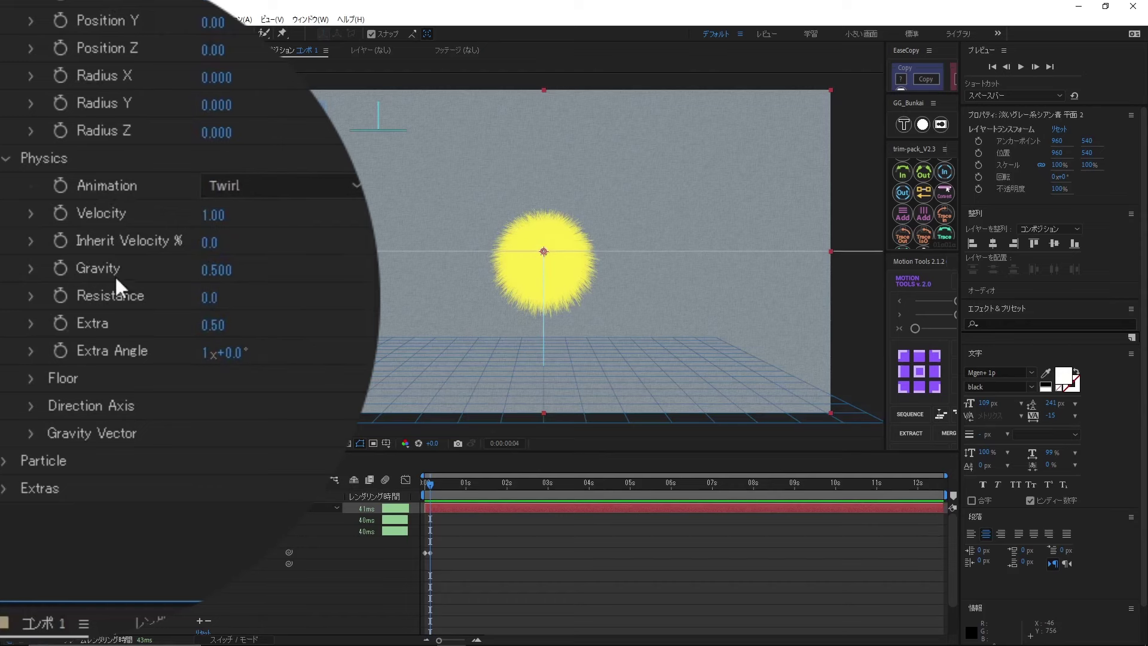
pyautogui.click(211, 277)
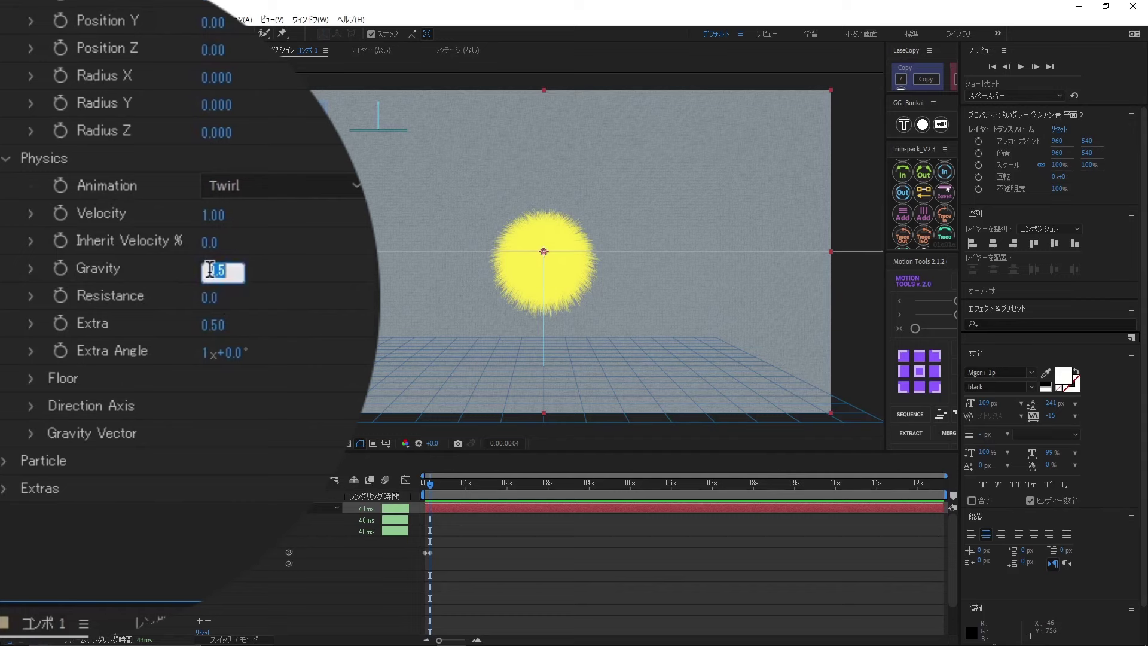
pyautogui.write('-0.5')
pyautogui.press('Return')
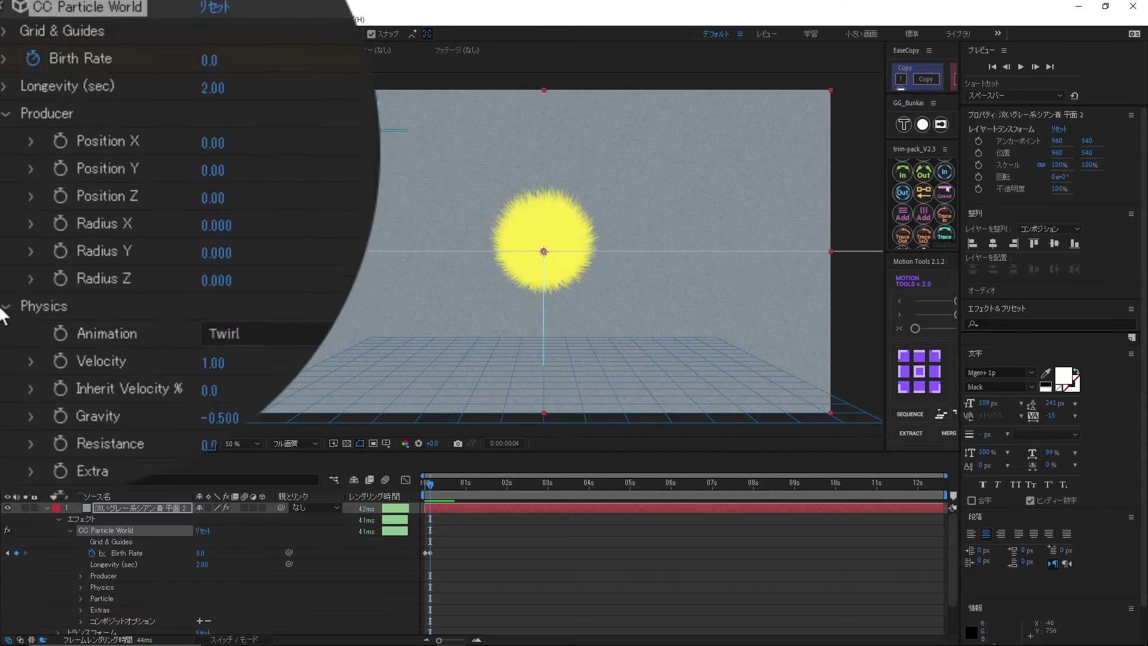
pyautogui.click(7, 315)
pyautogui.click(7, 122)
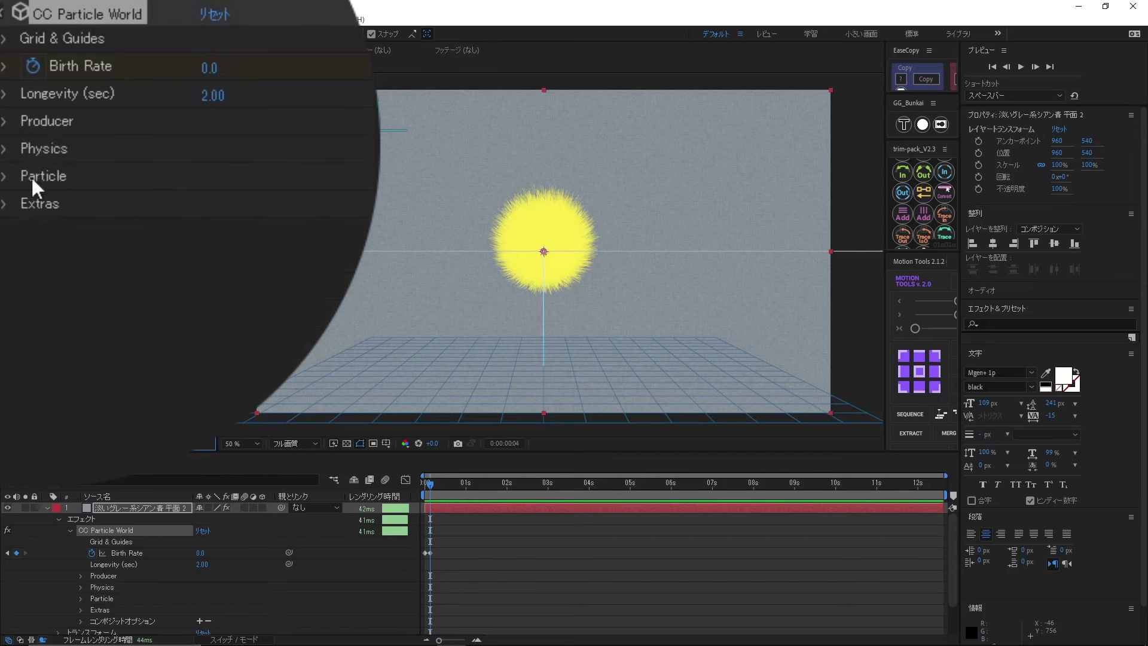
# Step: Set the Particle Type to Textured QuadPolygon
pyautogui.click(6, 179)
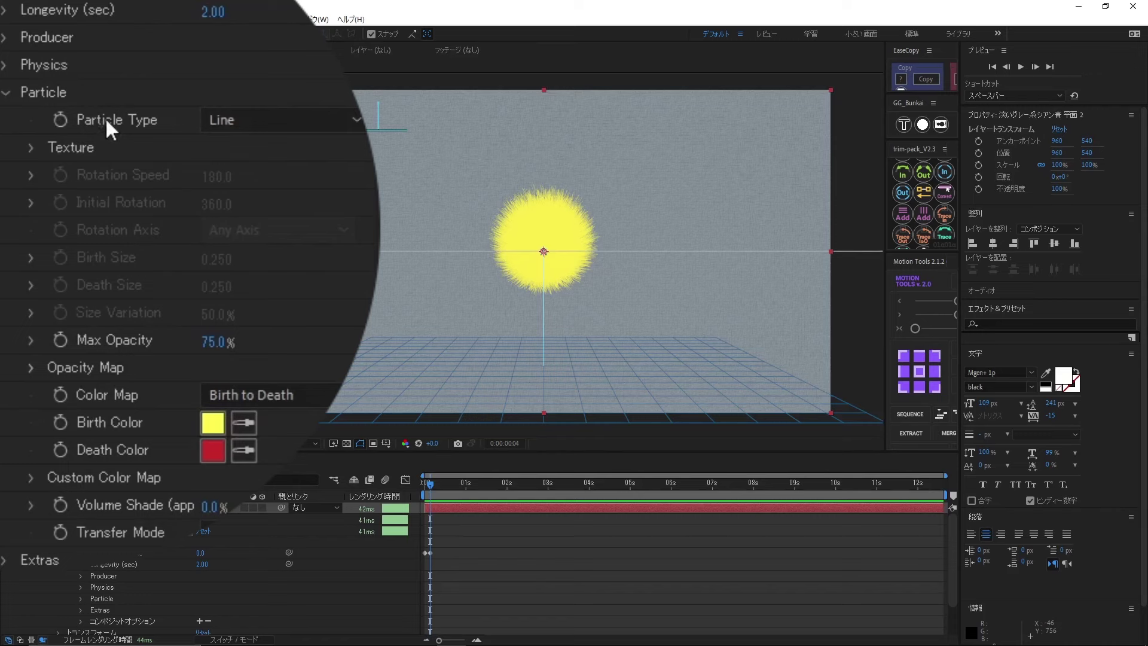
pyautogui.click(236, 119)
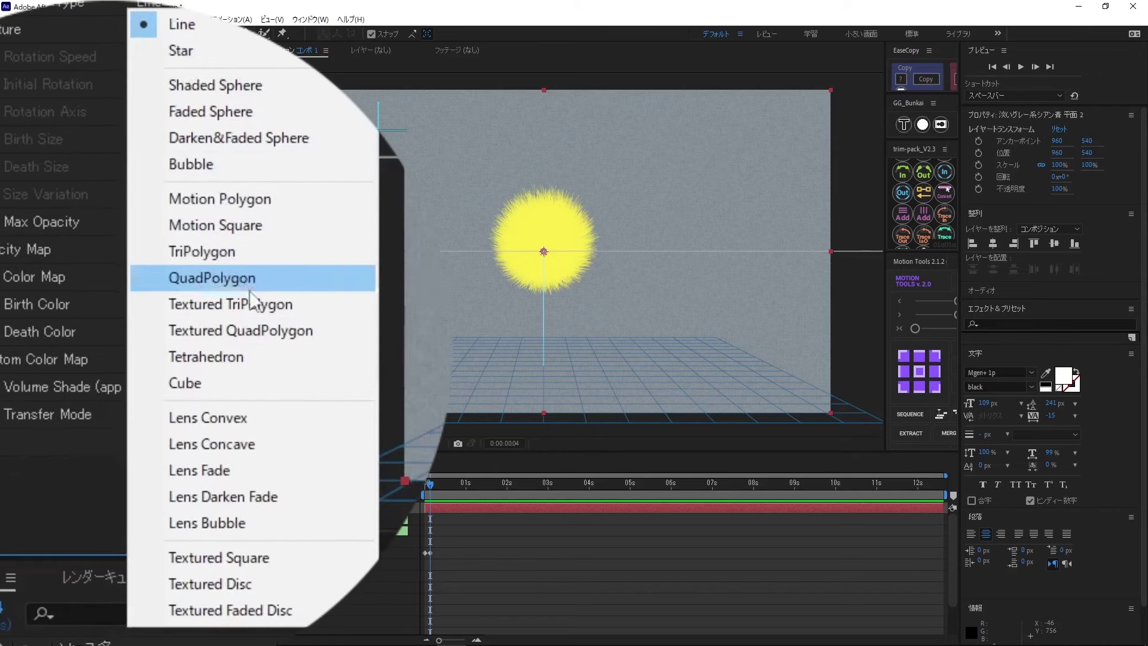
pyautogui.click(259, 327)
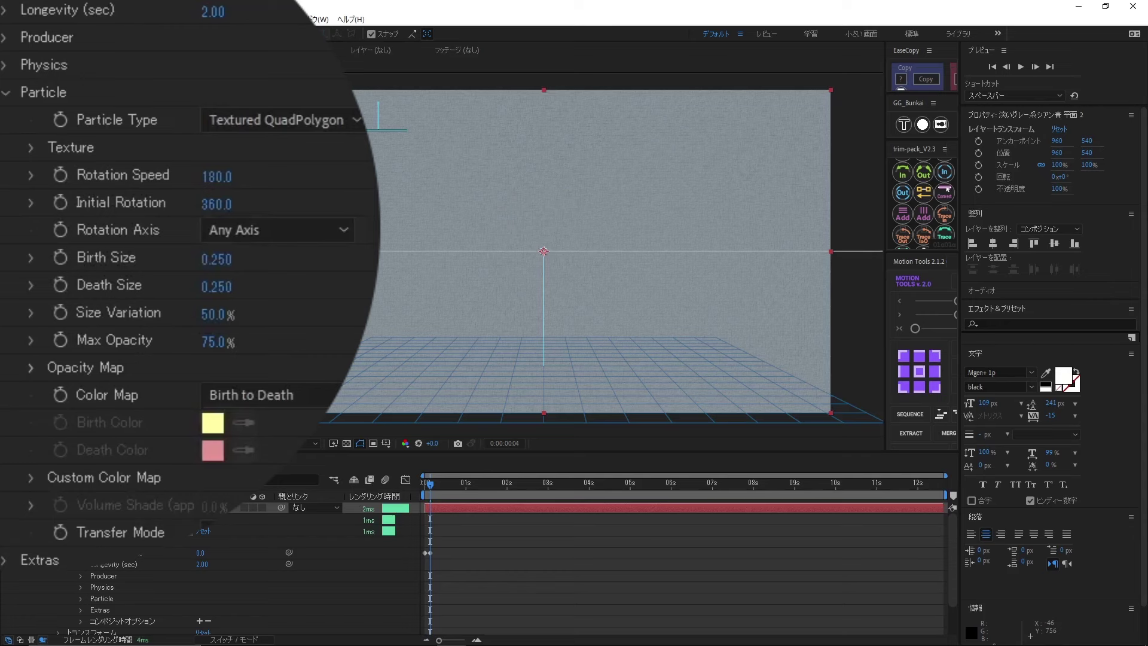
# Step: Use 2. シェイプレイヤー 1 as the Texture Layer with source エフェクトとマスク (Effects & Masks)
pyautogui.click(31, 146)
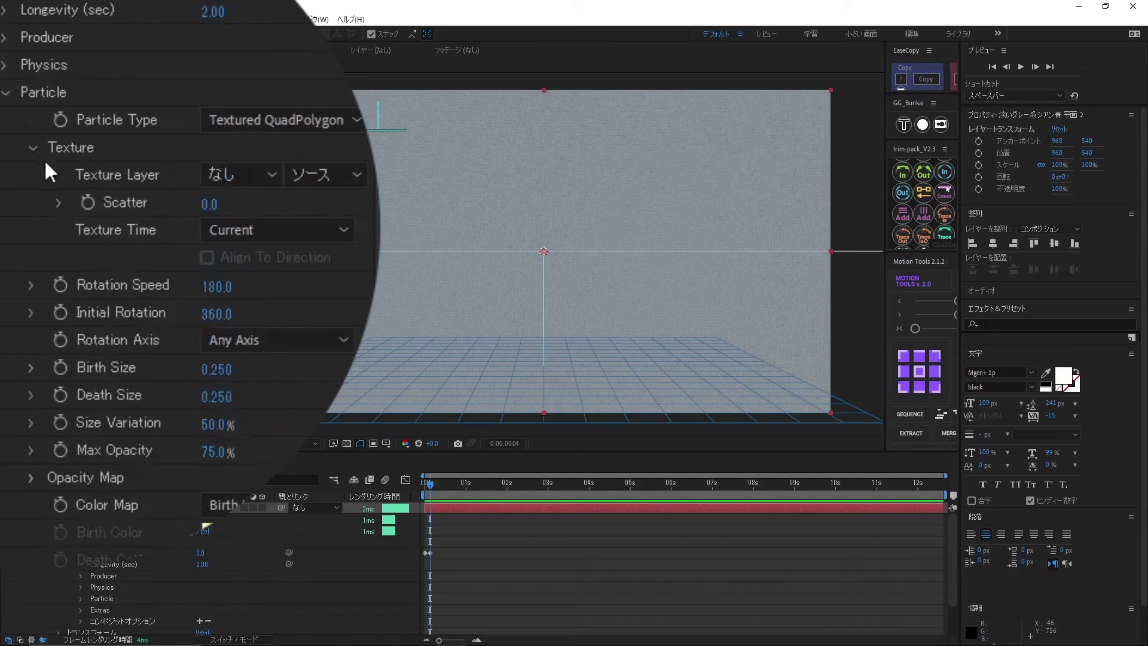
pyautogui.click(250, 180)
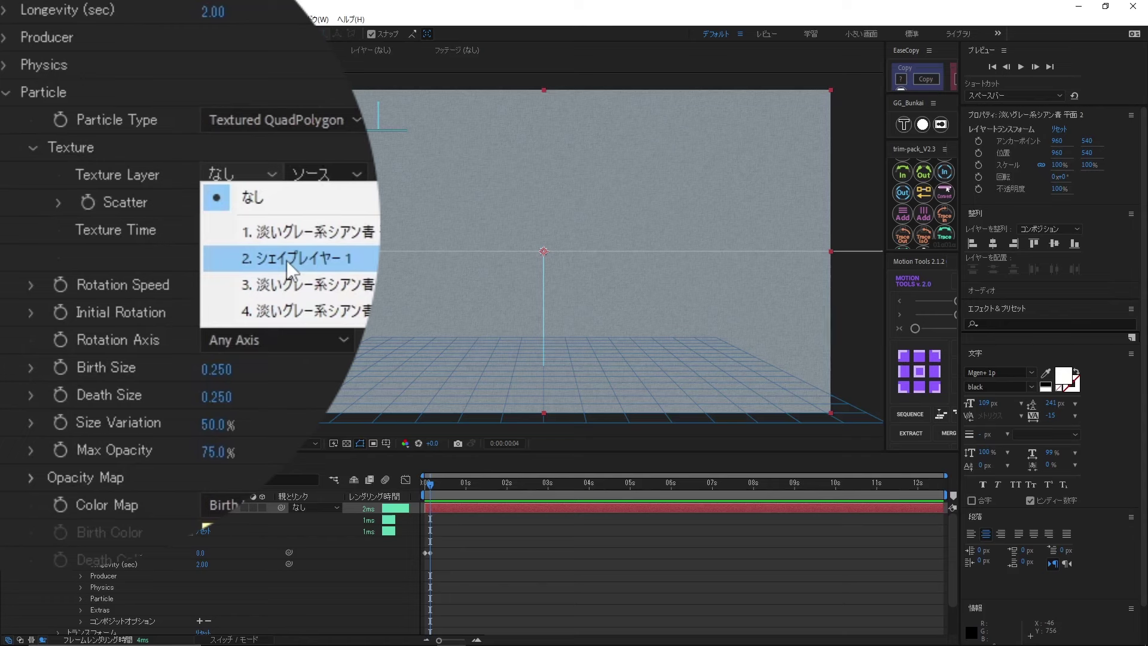
pyautogui.click(286, 261)
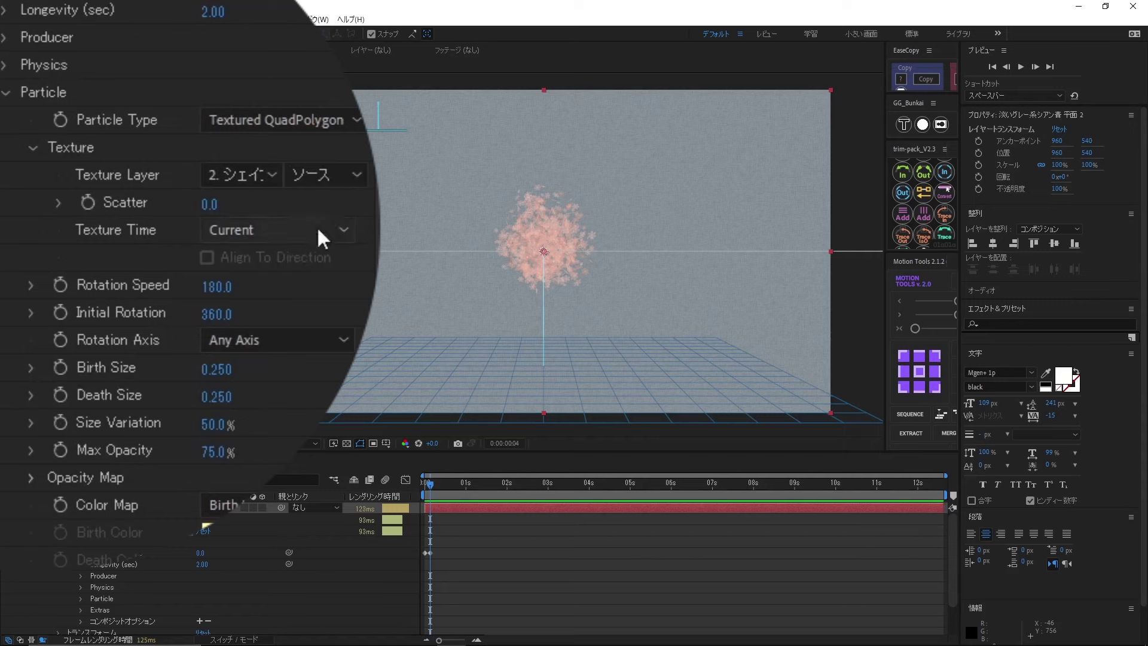
pyautogui.click(339, 174)
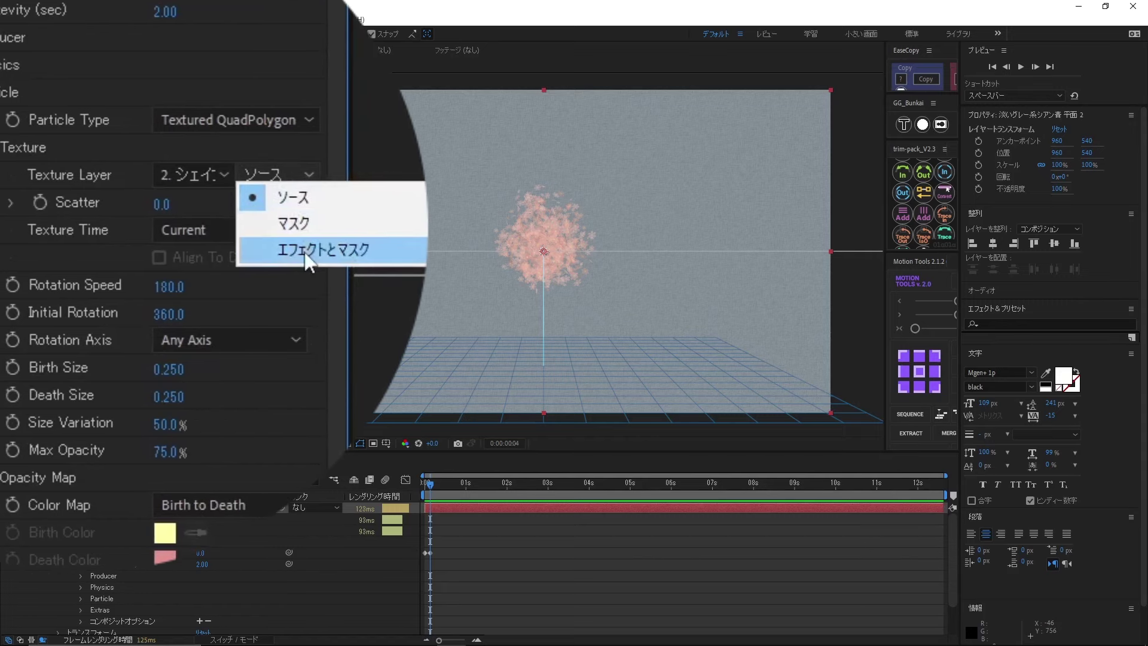
pyautogui.click(306, 253)
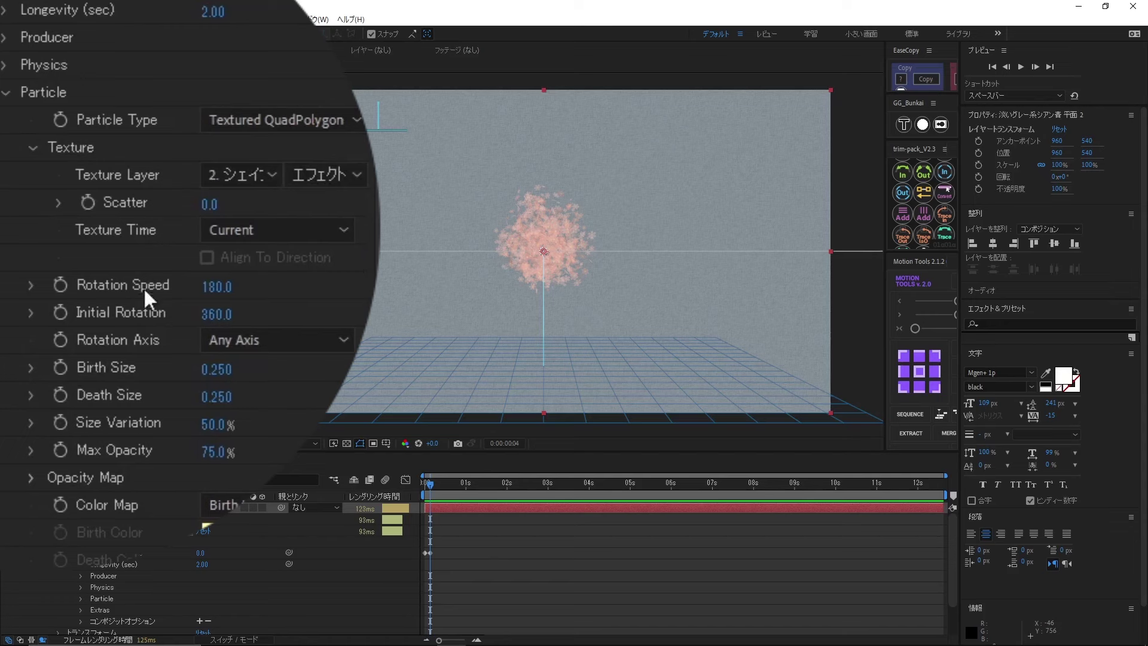
# Step: Set the particle Rotation Speed to 360
pyautogui.click(213, 286)
pyautogui.write('3')
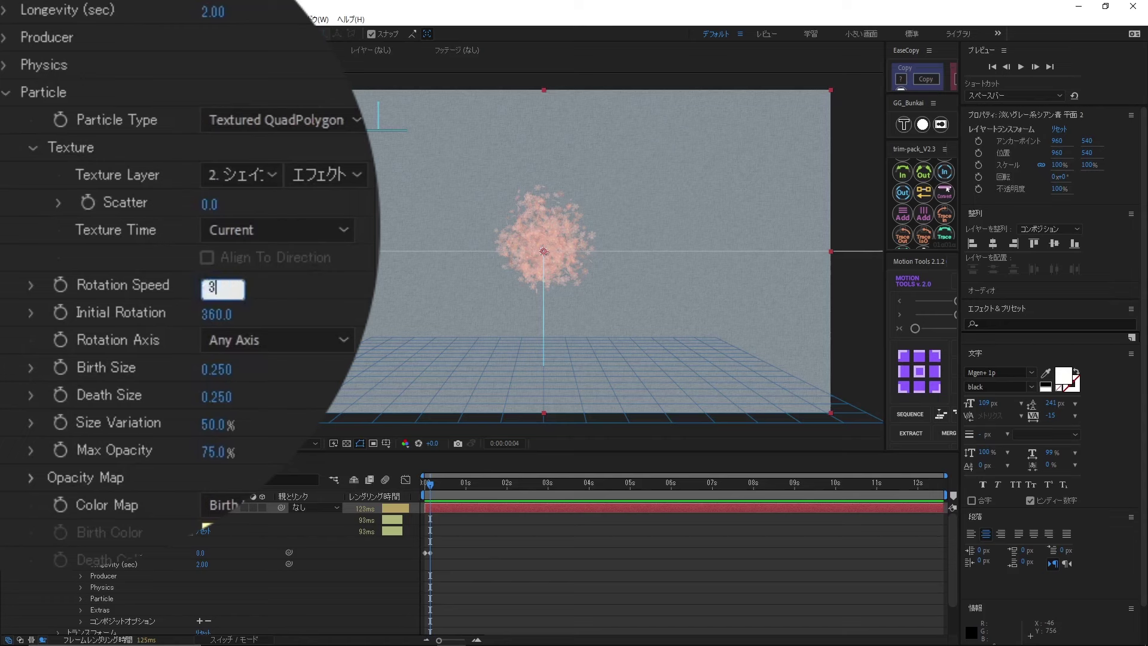
pyautogui.write('60')
pyautogui.press('Return')
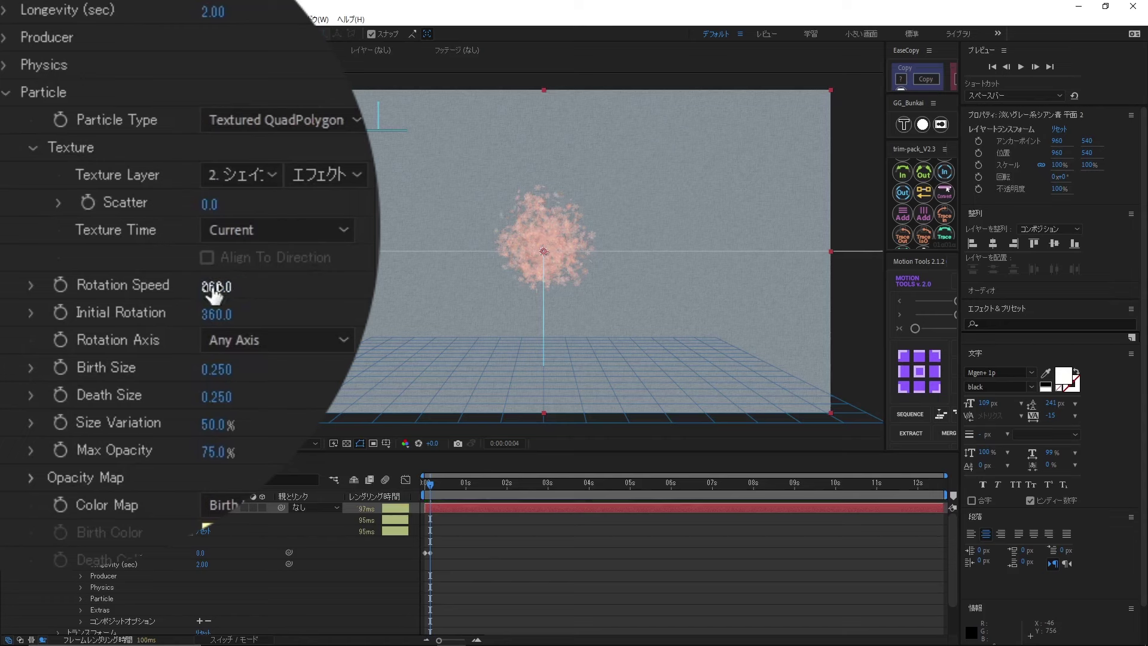
# Step: Set Birth Size to 0.5 and Death Size to 3, then preview the burst
pyautogui.scroll(-4, 165, 299)
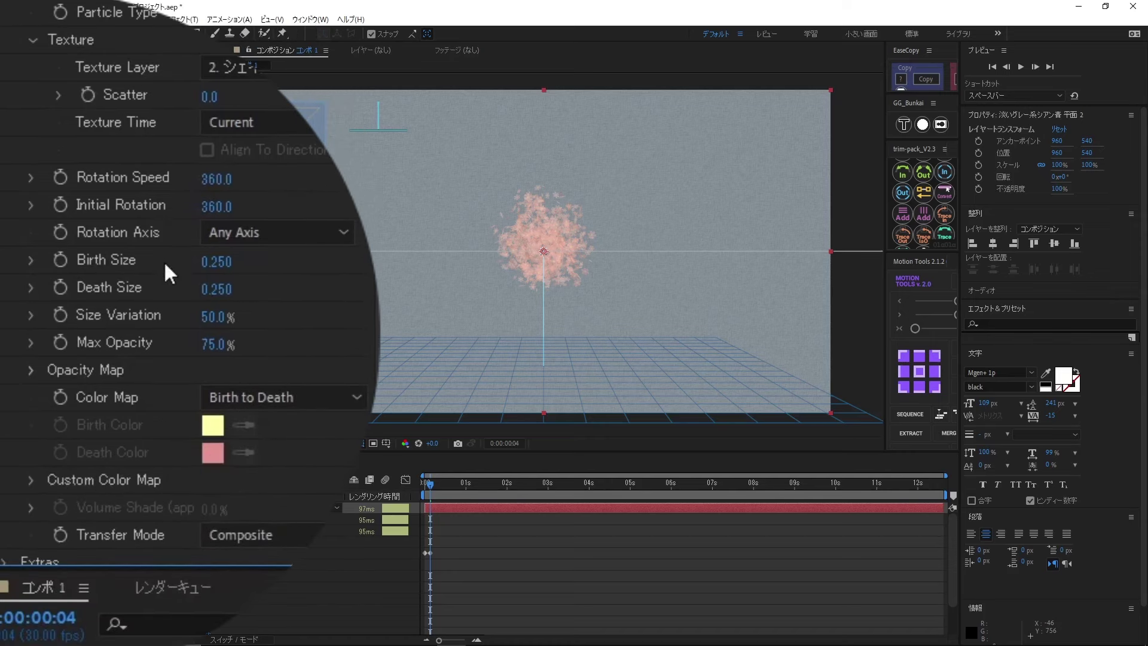
pyautogui.click(216, 261)
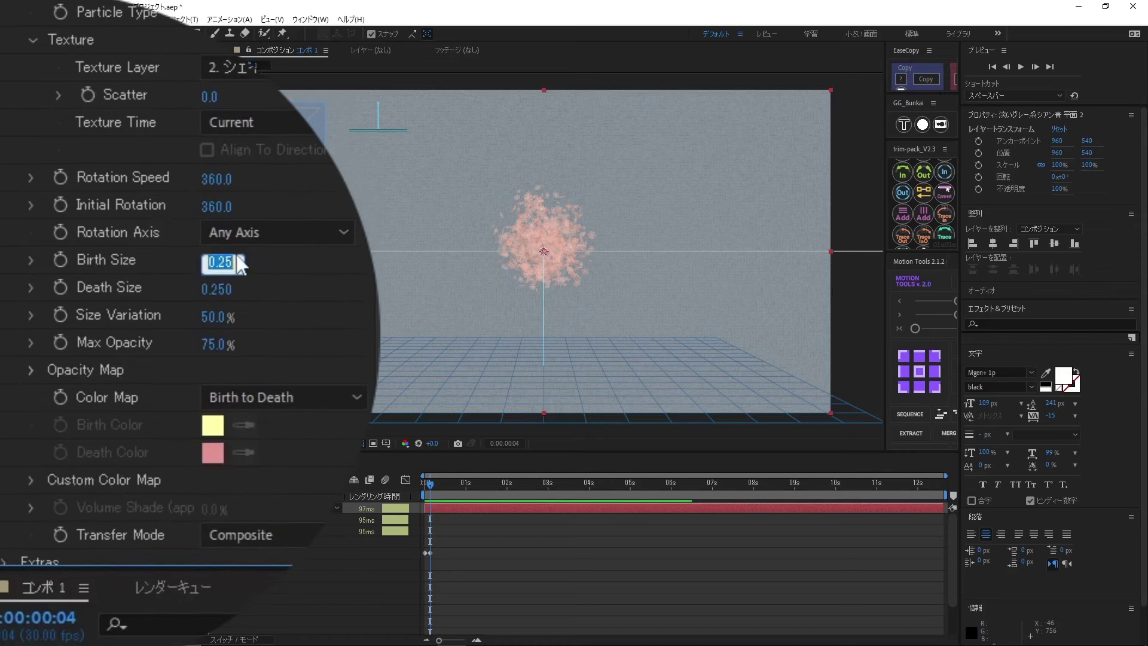
pyautogui.write('0.5')
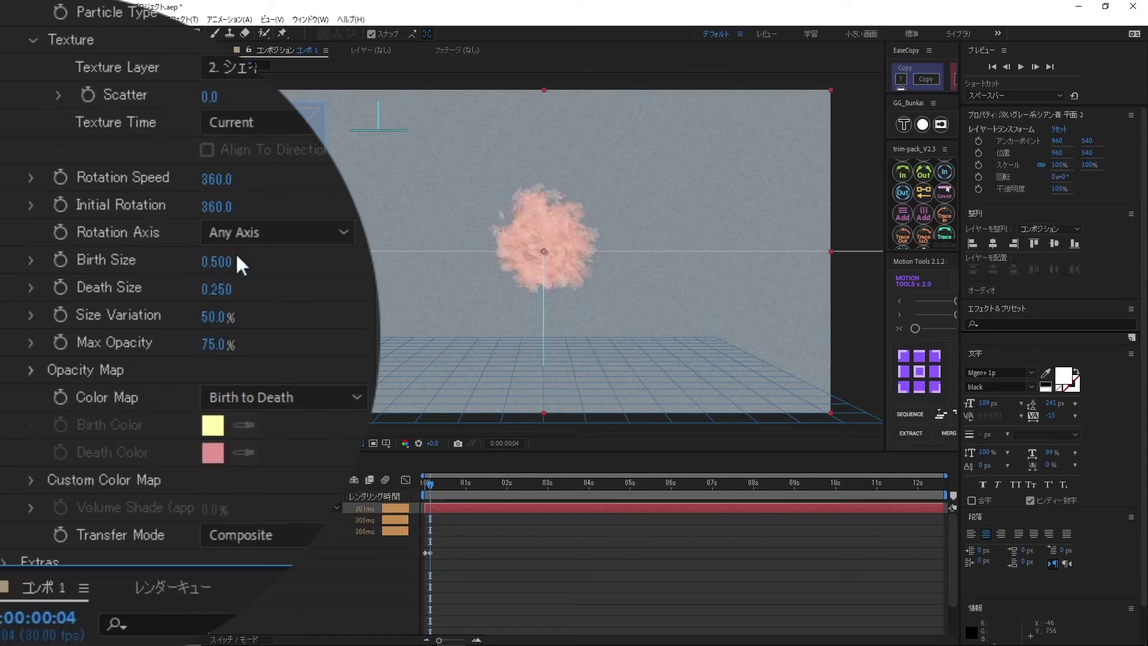
pyautogui.click(221, 292)
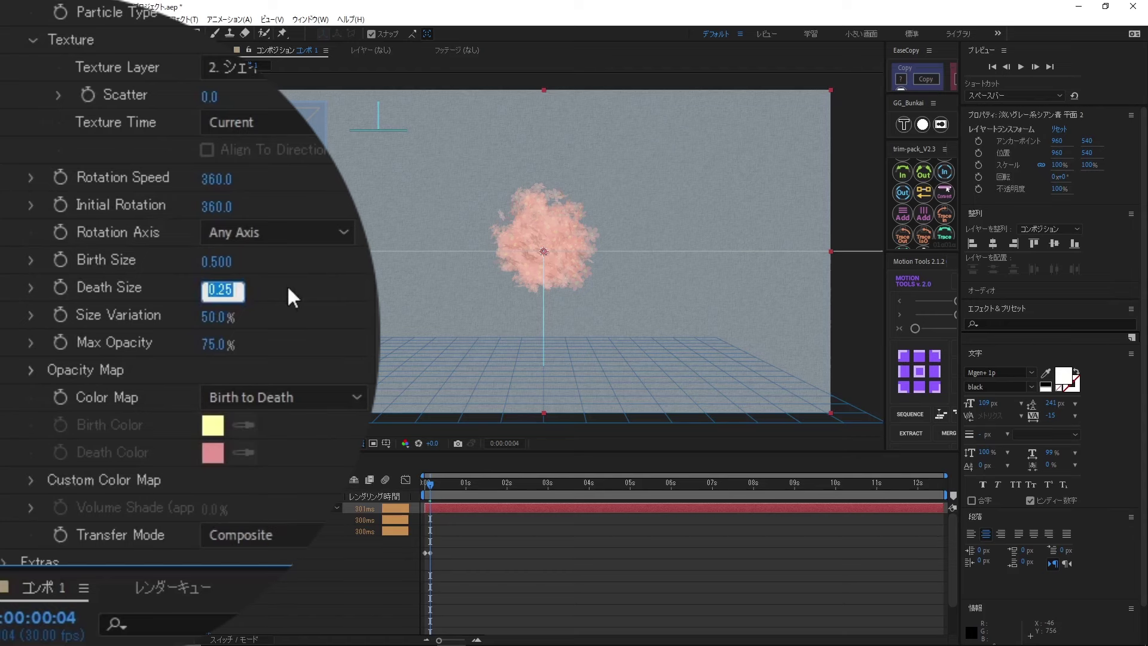
pyautogui.write('3')
pyautogui.click(288, 290)
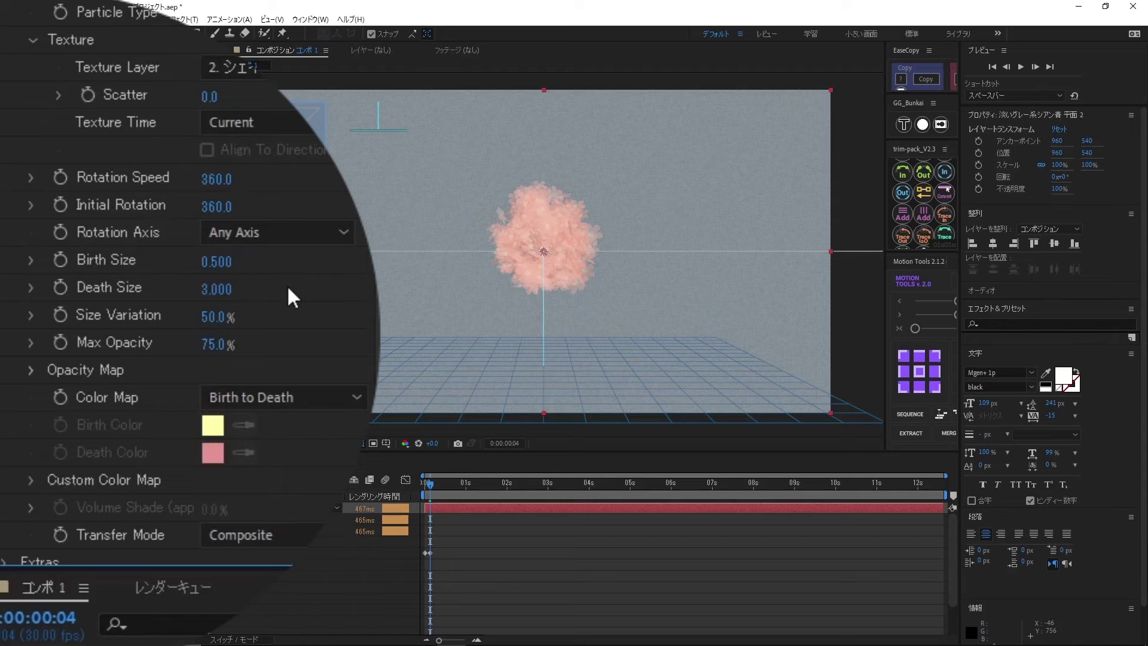
pyautogui.press('space')
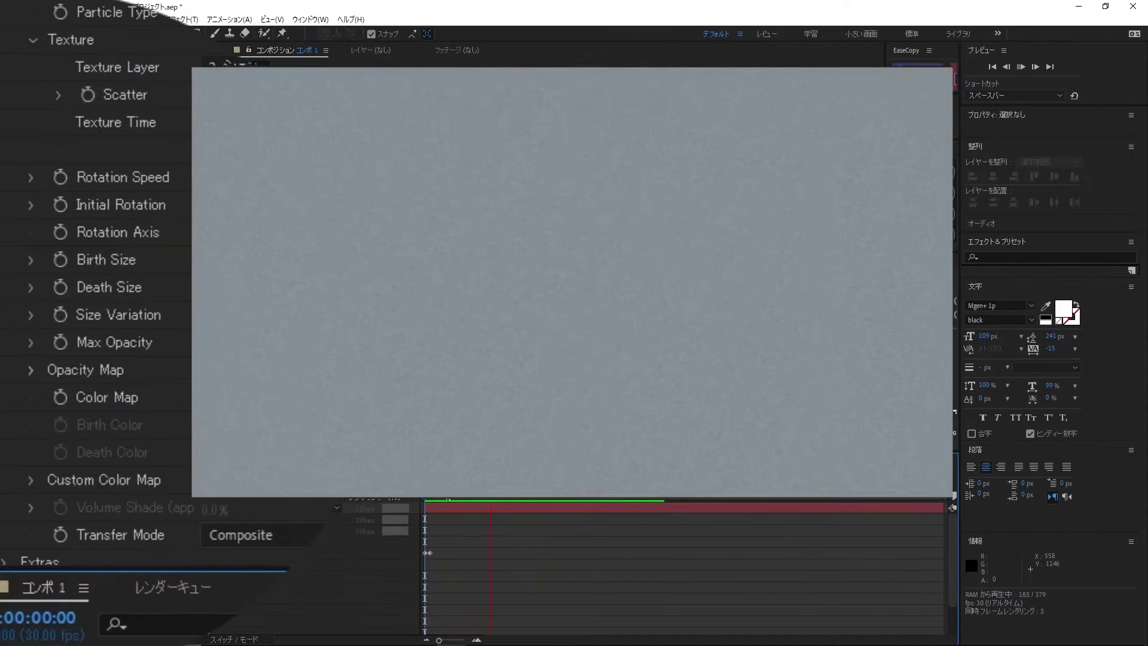
# Step: Set Size Variation to 0% and Max Opacity to 100%, and expand the Opacity Map
pyautogui.press('space')
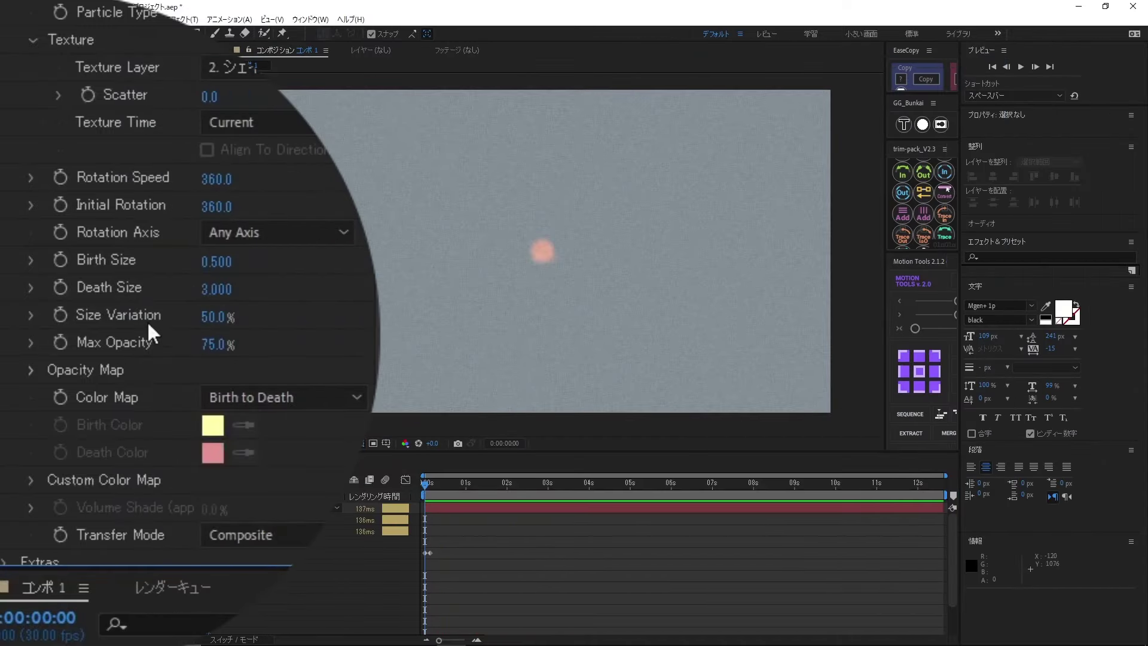
pyautogui.click(217, 316)
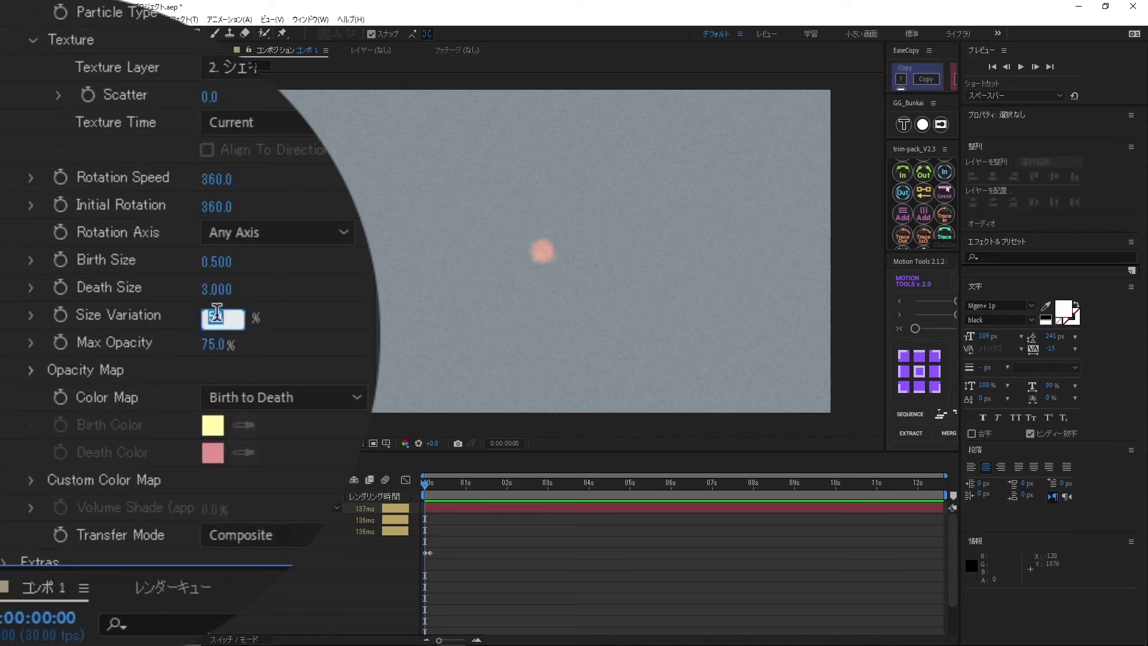
pyautogui.write('0')
pyautogui.press('Return')
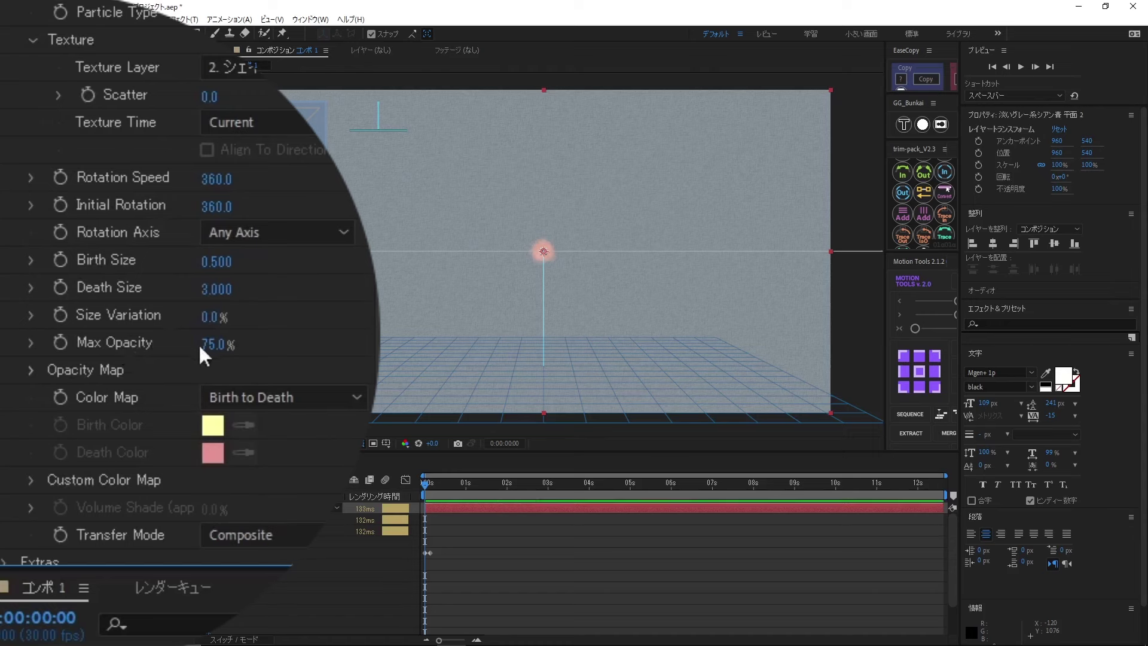
pyautogui.moveTo(206, 346); pyautogui.dragTo(318, 343)
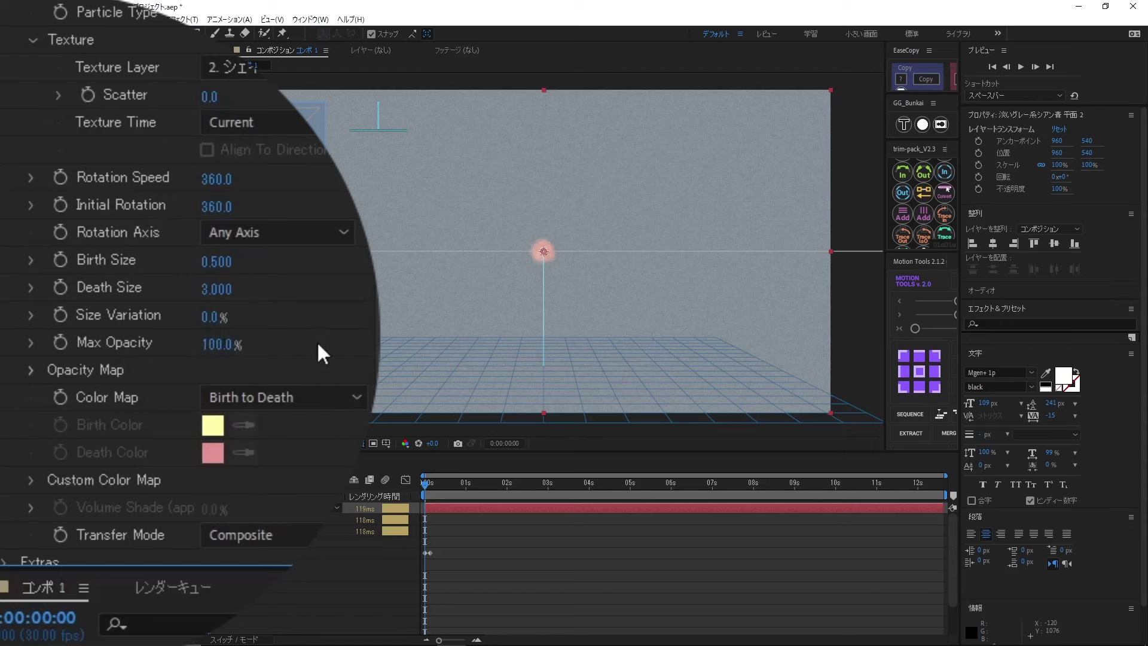
pyautogui.click(31, 370)
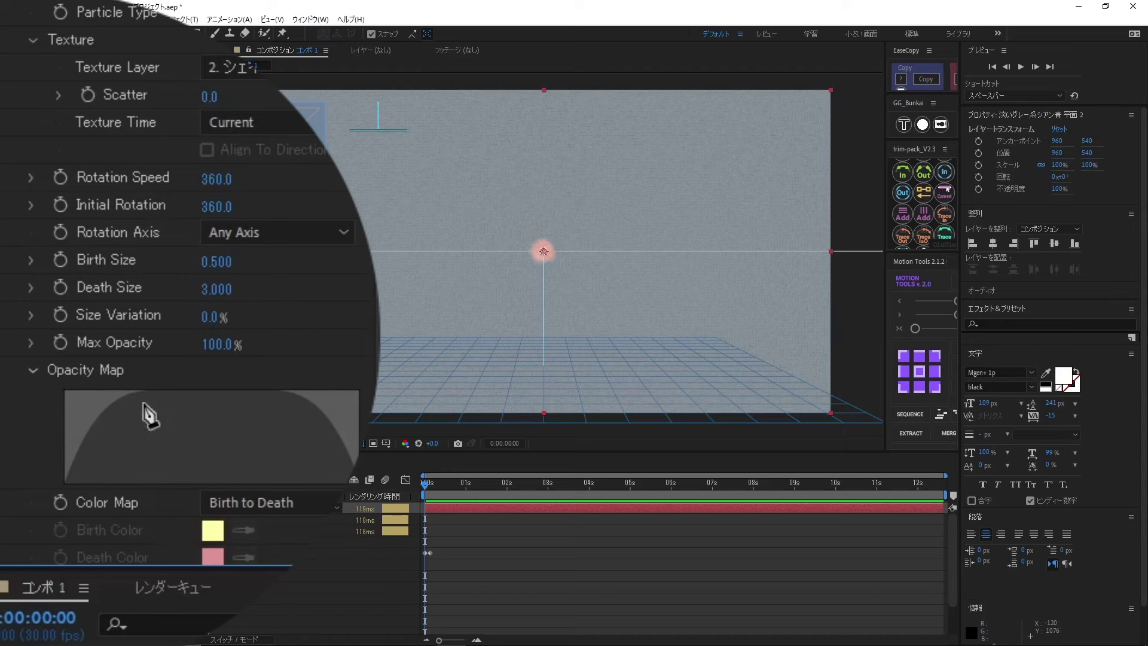
# Step: Redraw the Opacity Map graph as a flat line, undoing the last over-bright stroke
pyautogui.moveTo(176, 439); pyautogui.dragTo(195, 440)
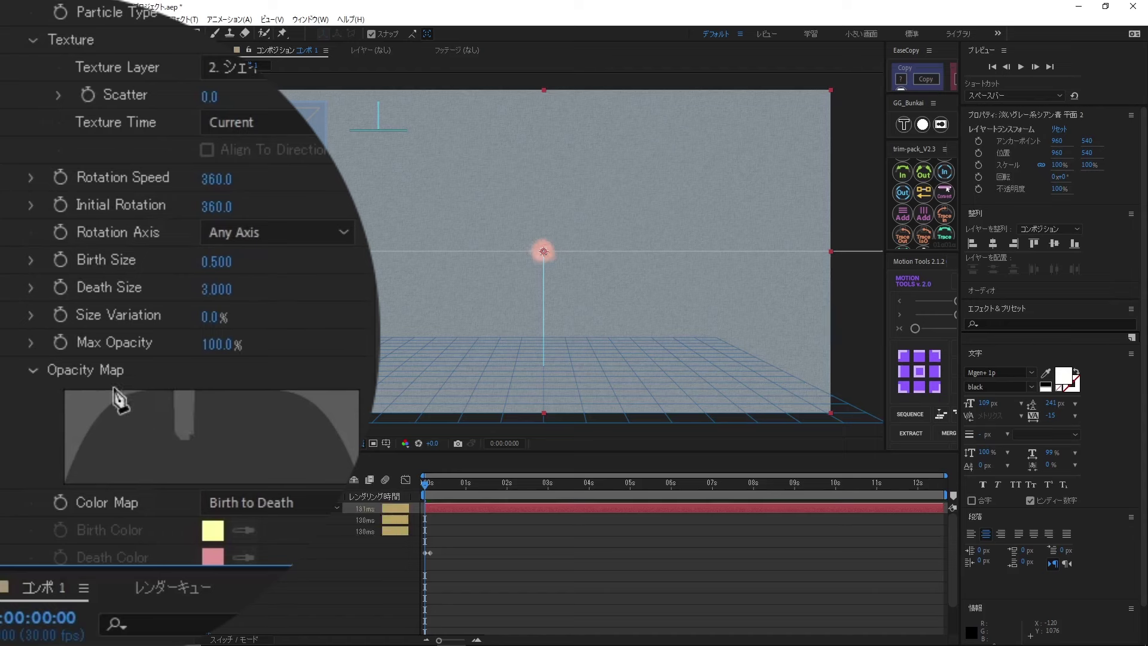
pyautogui.moveTo(118, 400); pyautogui.dragTo(31, 329)
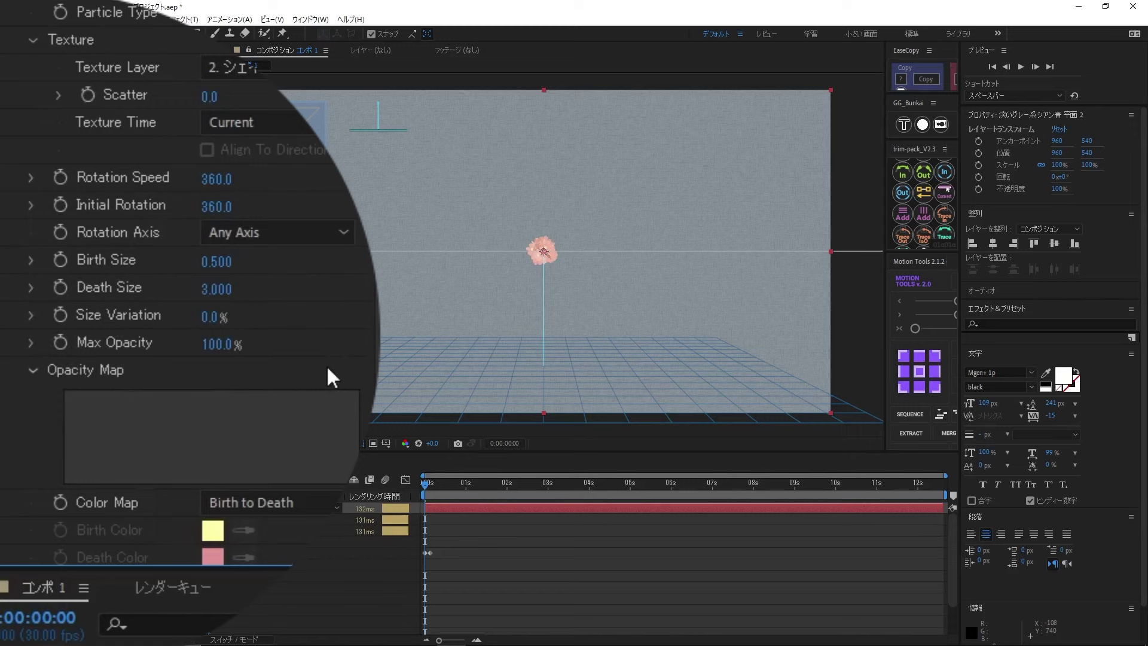
pyautogui.moveTo(80, 481); pyautogui.dragTo(358, 392)
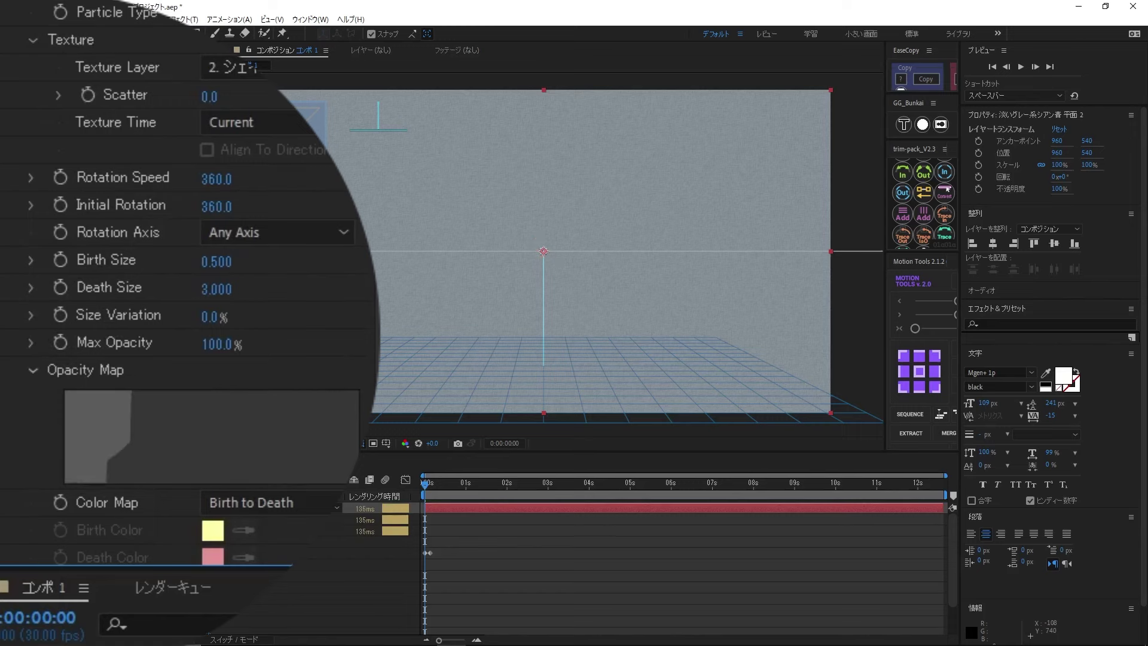
pyautogui.hotkey('ctrl', 'z')
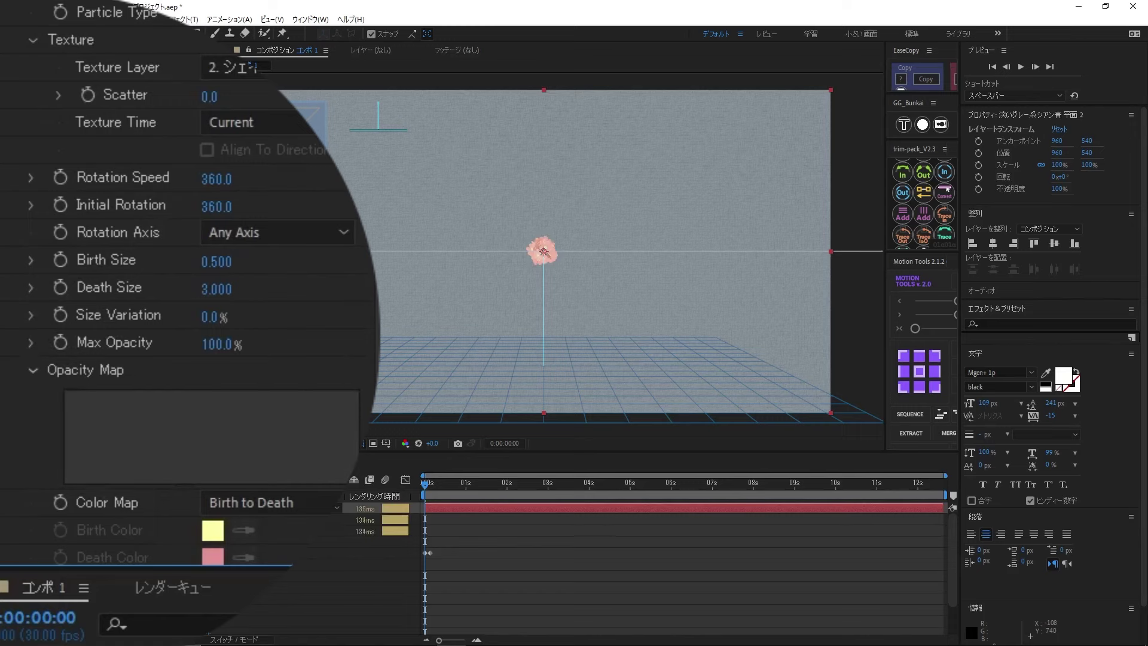
pyautogui.scroll(-3, 325, 362)
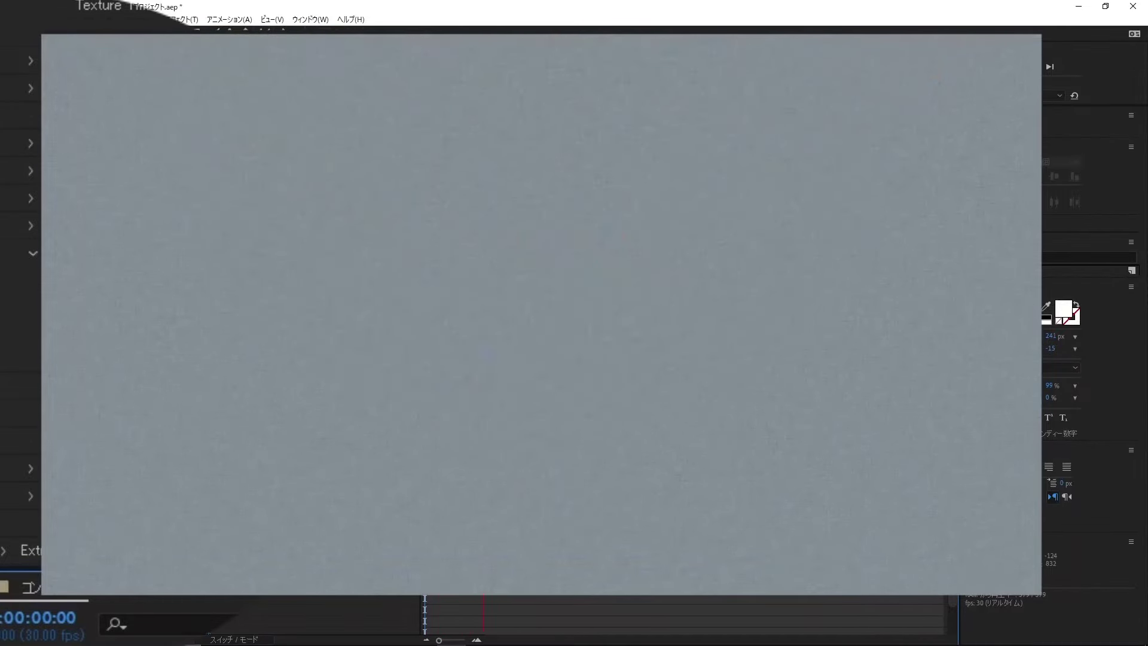
# Step: Set the Extras > Effect Camera Rotation X to 90 degrees
pyautogui.click(429, 485)
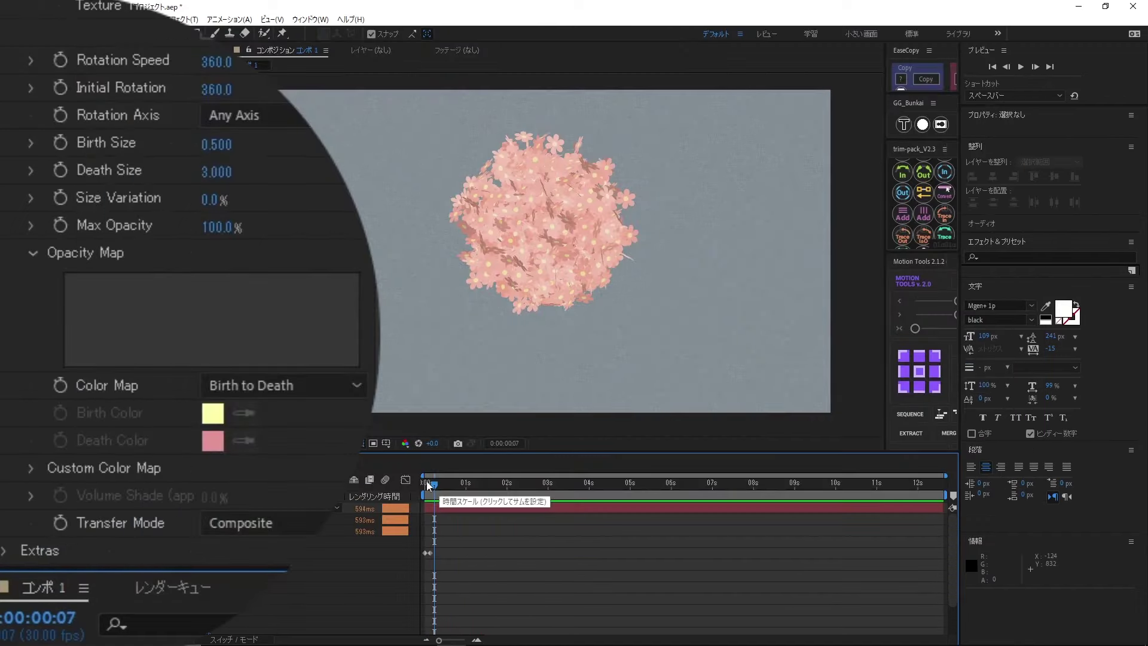
pyautogui.click(33, 563)
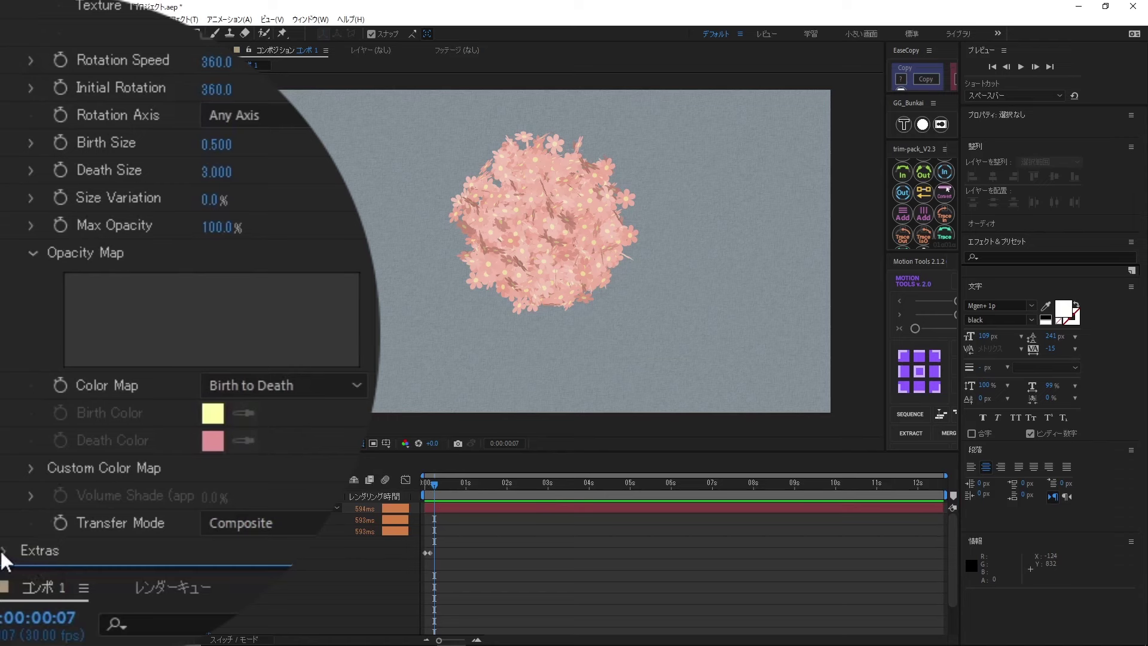
pyautogui.click(2, 554)
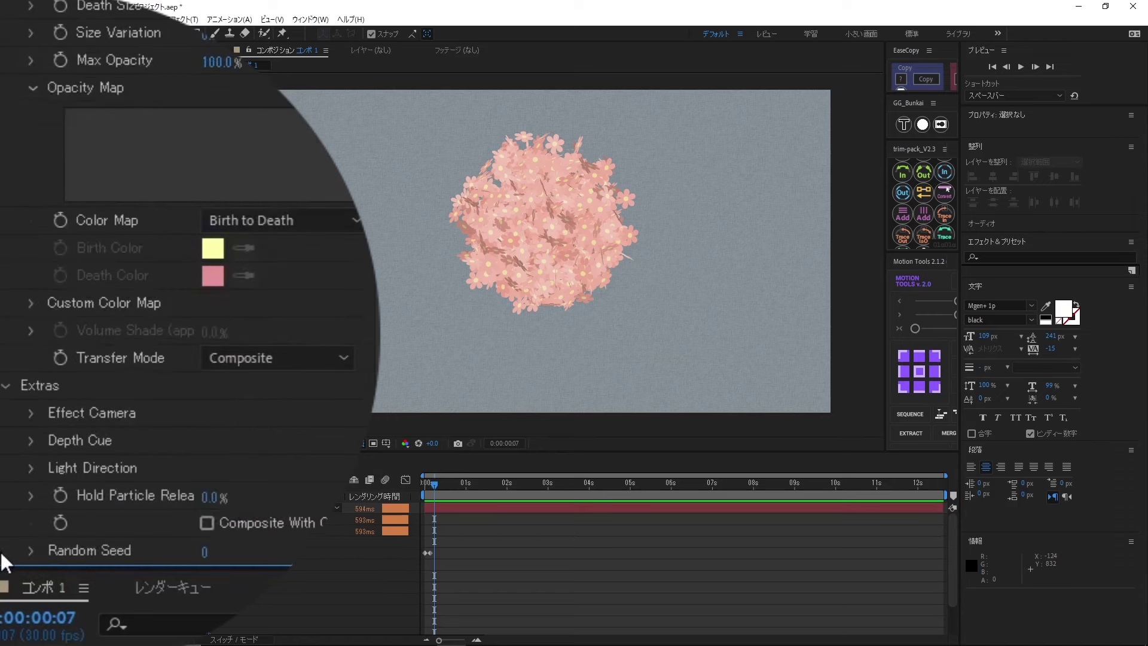
pyautogui.click(32, 413)
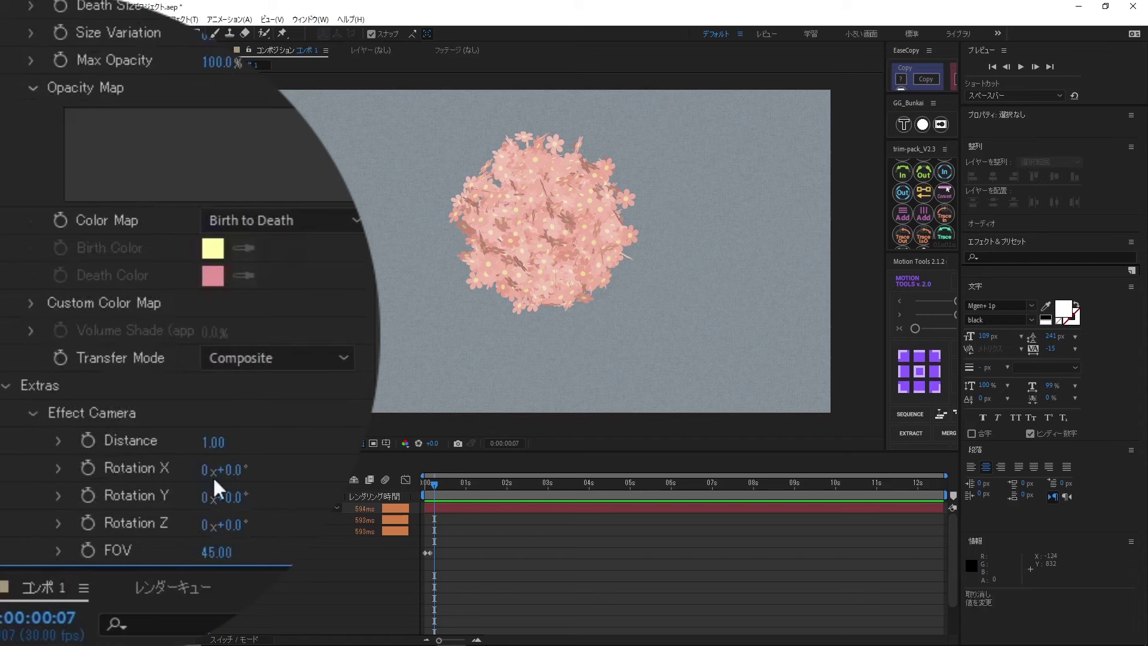
pyautogui.click(238, 472)
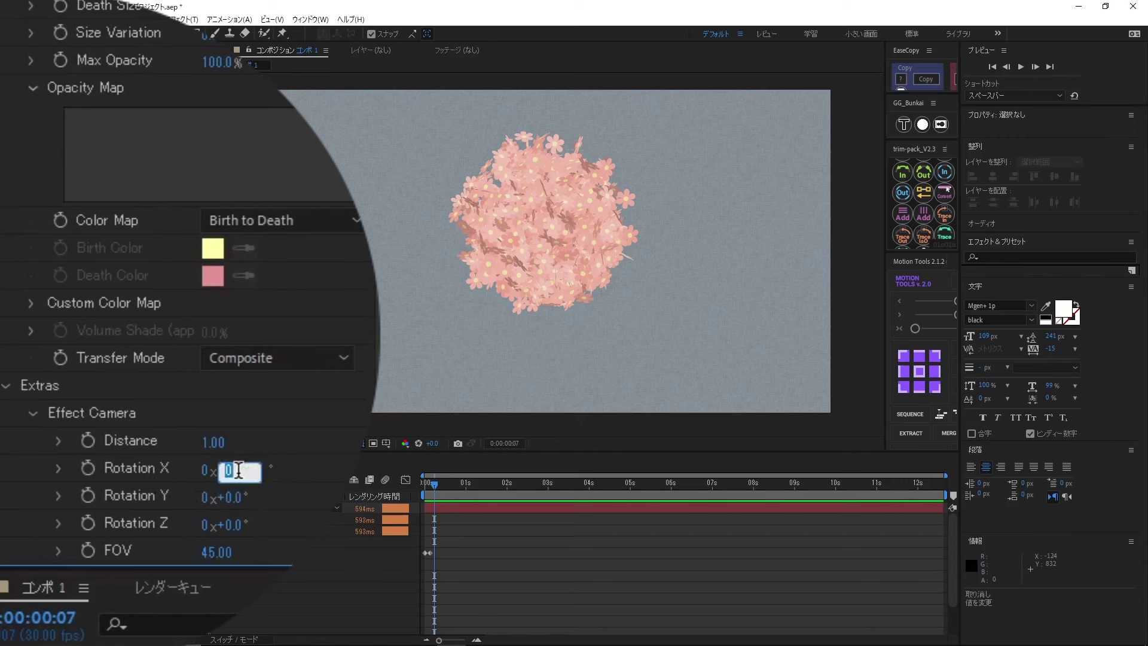
pyautogui.write('90')
pyautogui.press('Return')
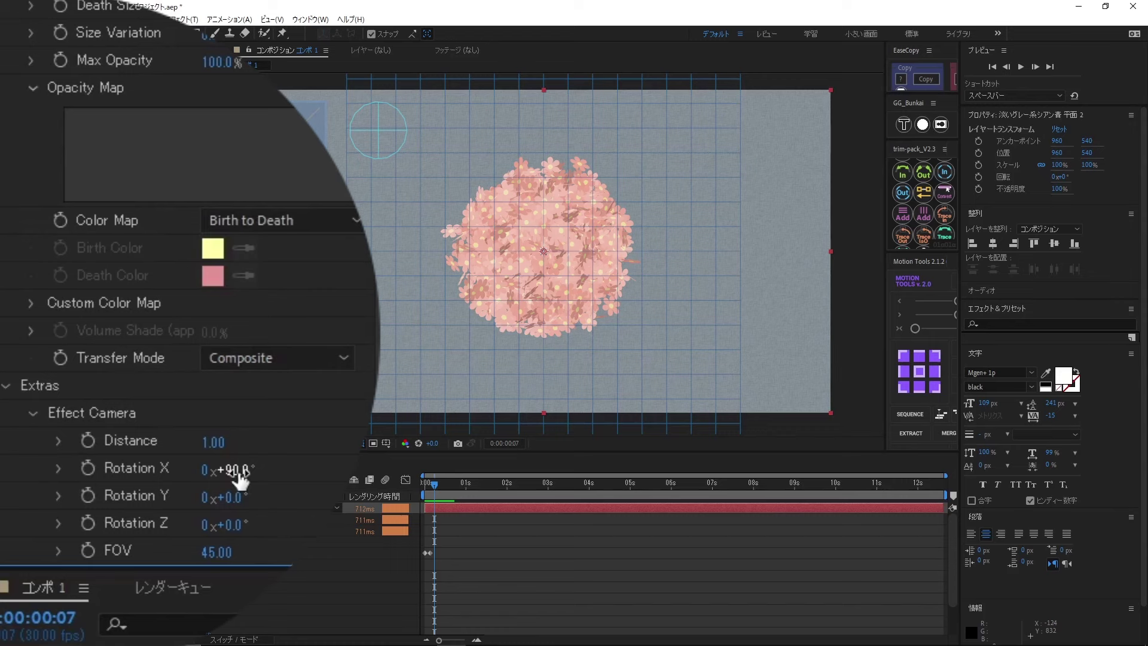
# Step: Deselect the layer and preview the burst from the composition start
pyautogui.click(521, 576)
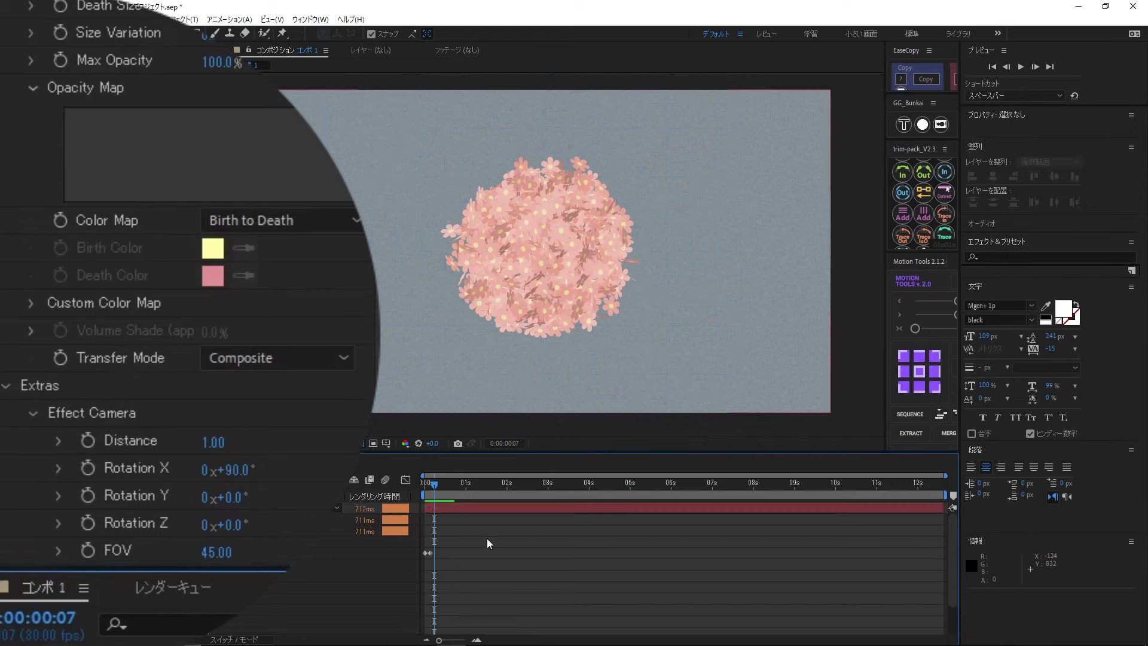
pyautogui.click(426, 484)
pyautogui.press('space')
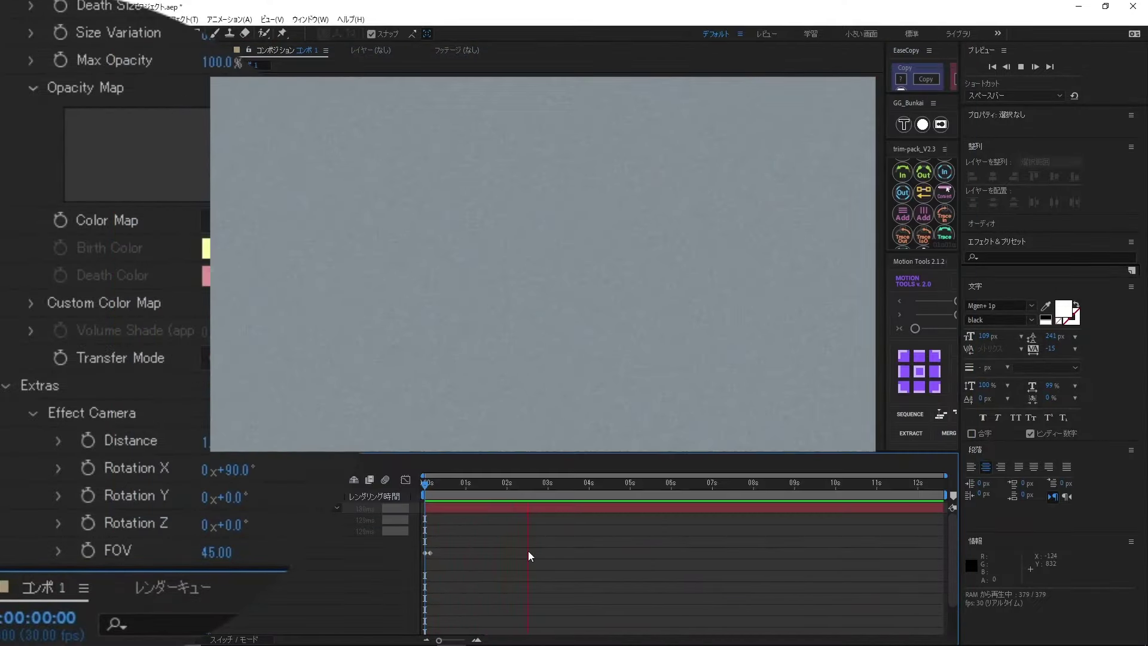
# Step: Change the Effect Camera FOV from 45 to 58.1
pyautogui.press('space')
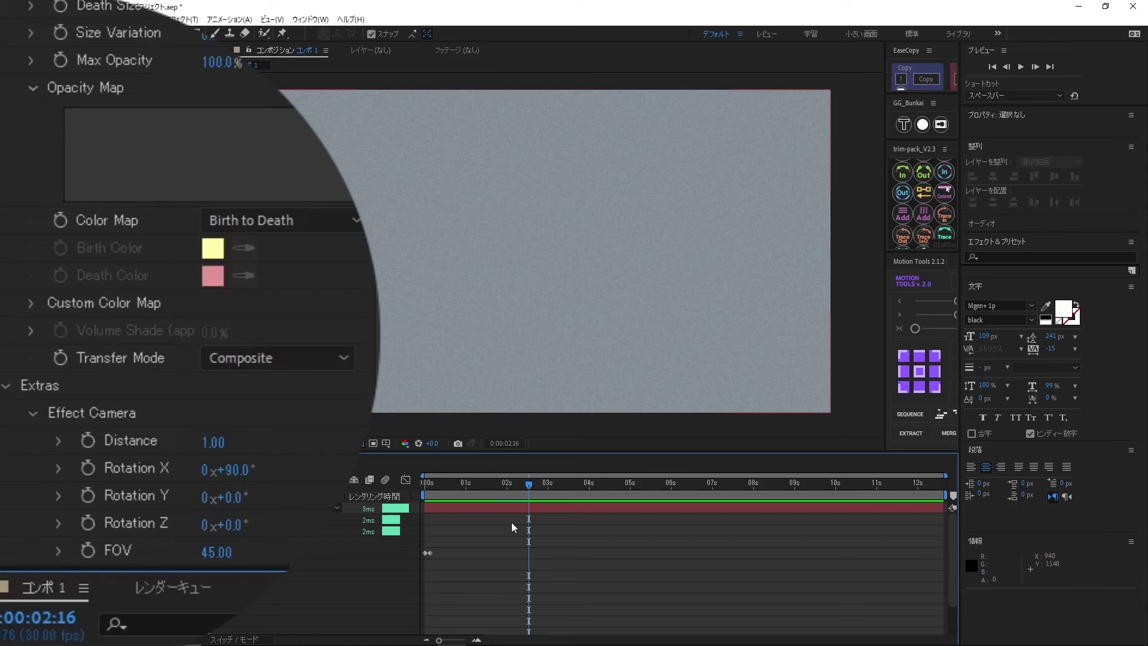
pyautogui.click(144, 556)
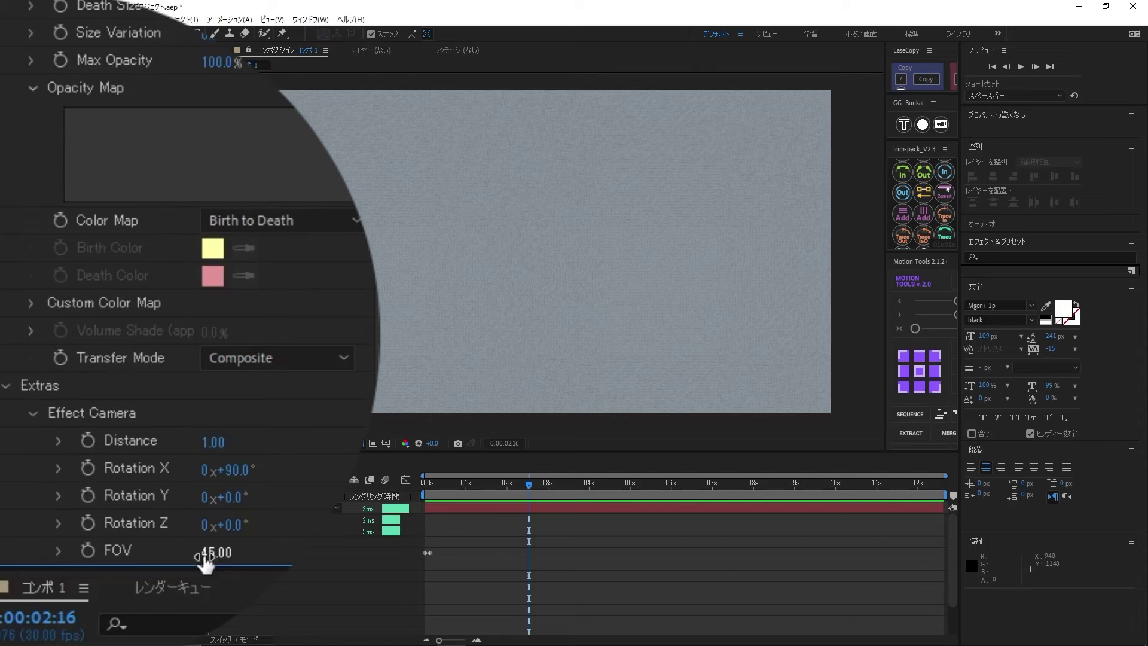
pyautogui.click(205, 555)
pyautogui.write('5')
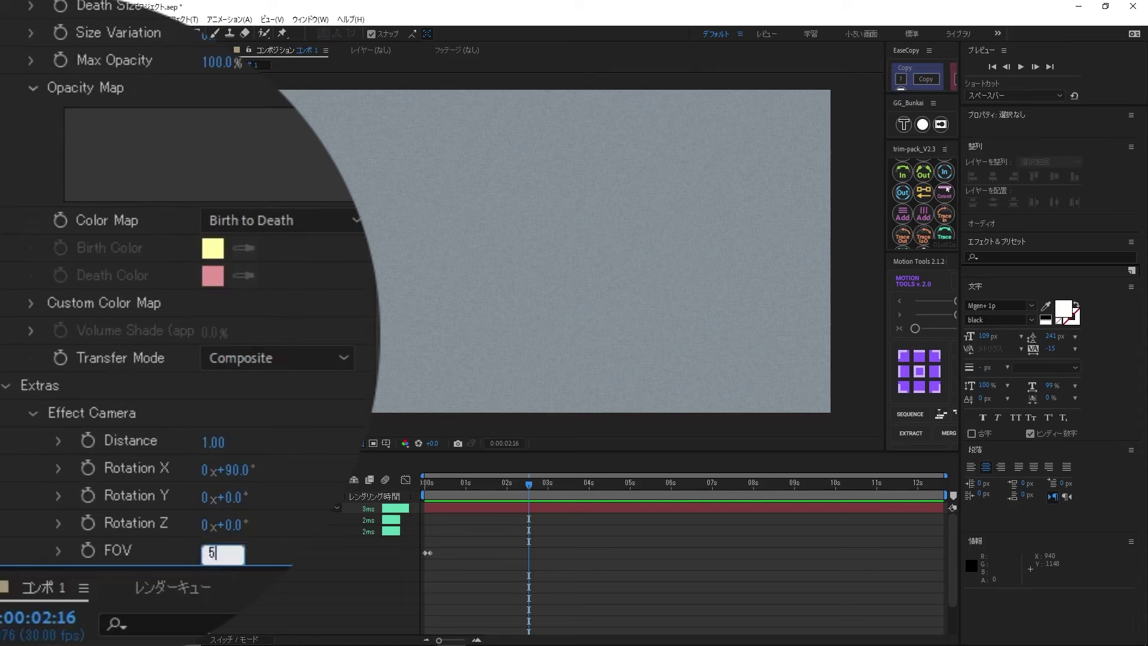
pyautogui.write('8.1')
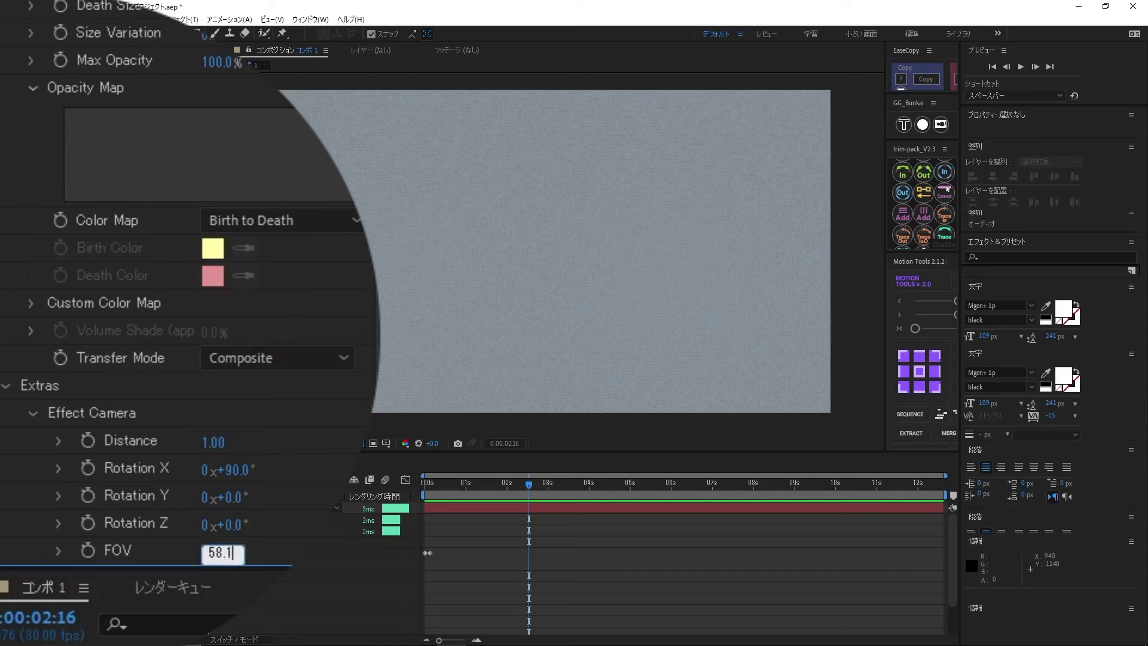
pyautogui.press('Return')
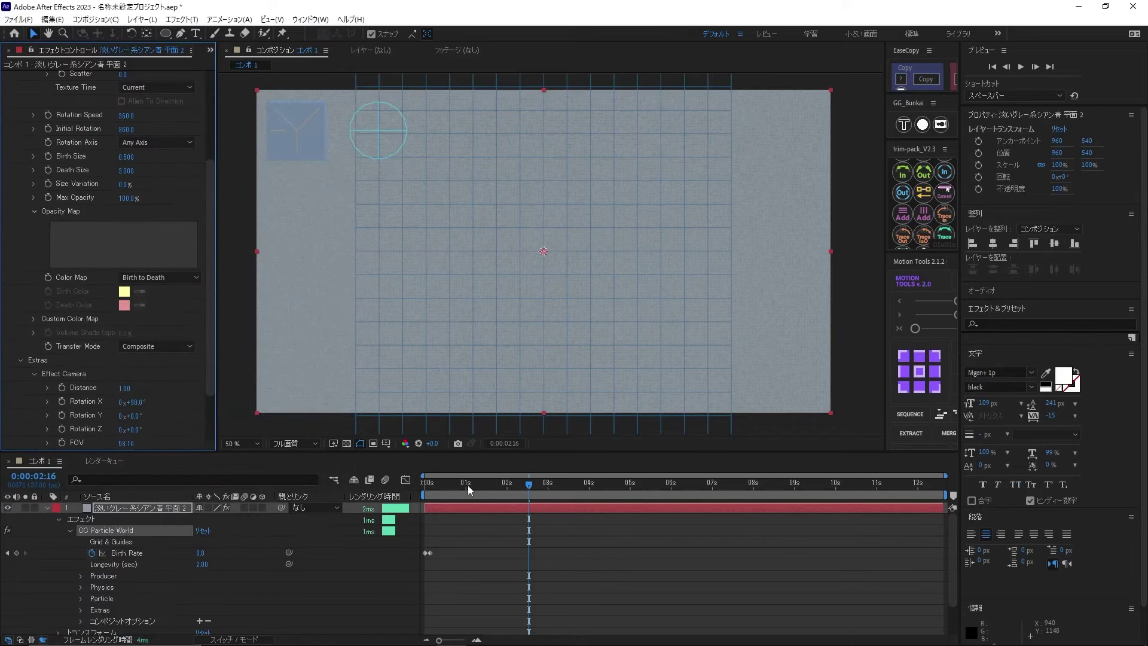
# Step: Preview the widened-FOV burst and stop around 0:00:00:16 when flowers fill the frame
pyautogui.press('space')
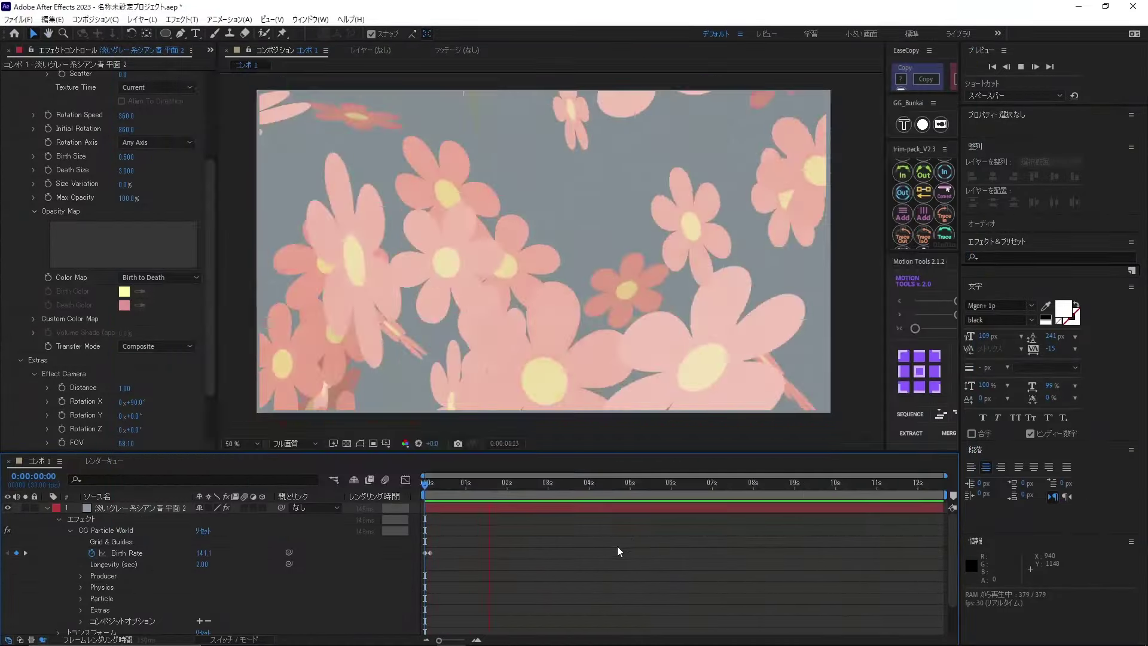
pyautogui.click(449, 495)
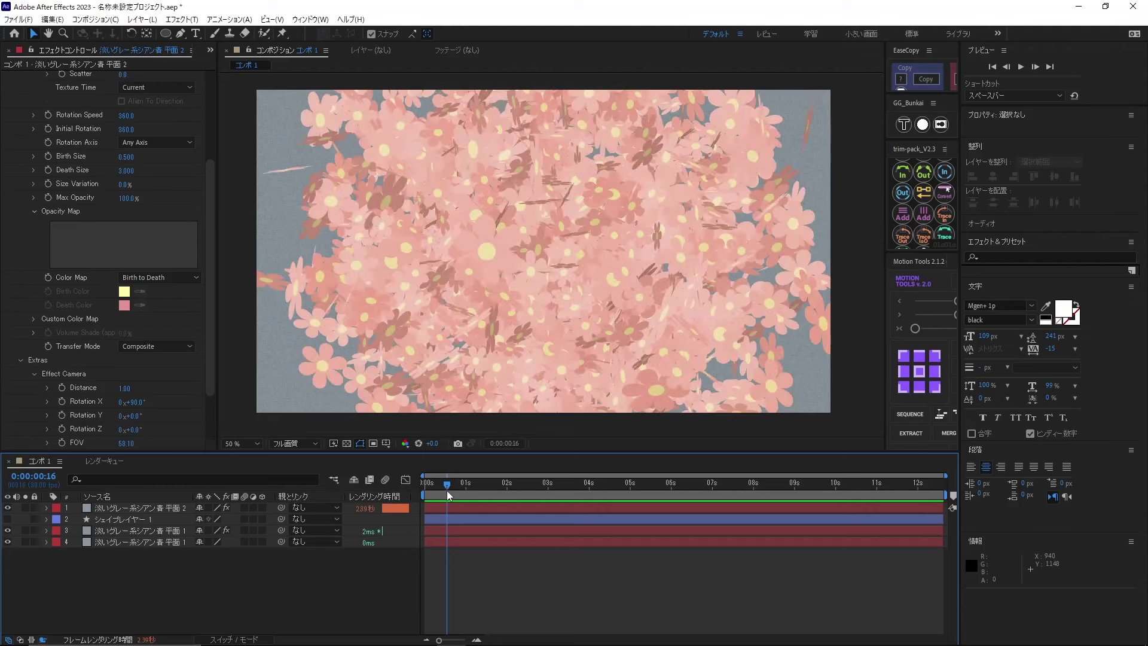
# Step: Select the CC Threads texture layer and move the playhead from the start to 0:00:00:20
pyautogui.click(108, 530)
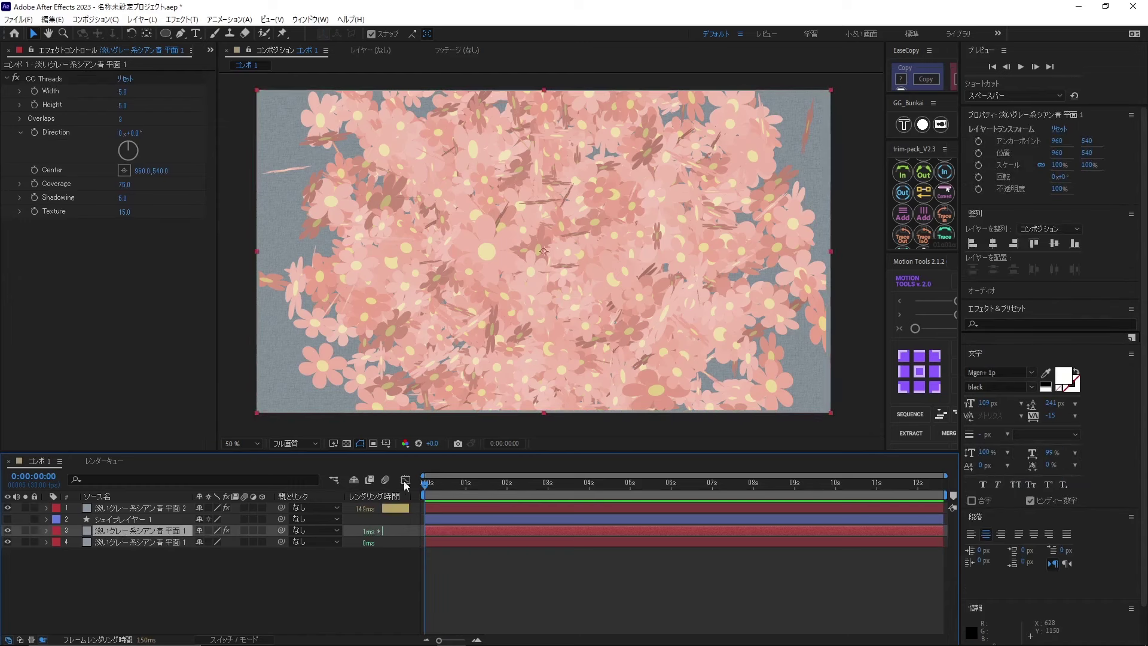
pyautogui.press('Home')
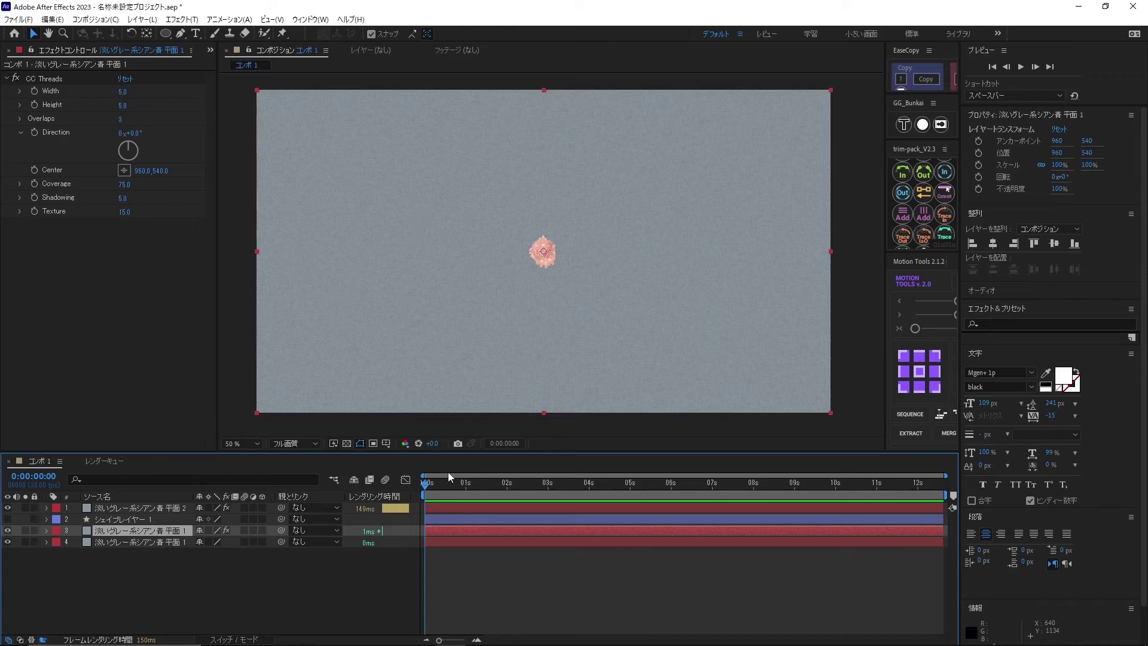
pyautogui.moveTo(426, 487); pyautogui.dragTo(454, 486)
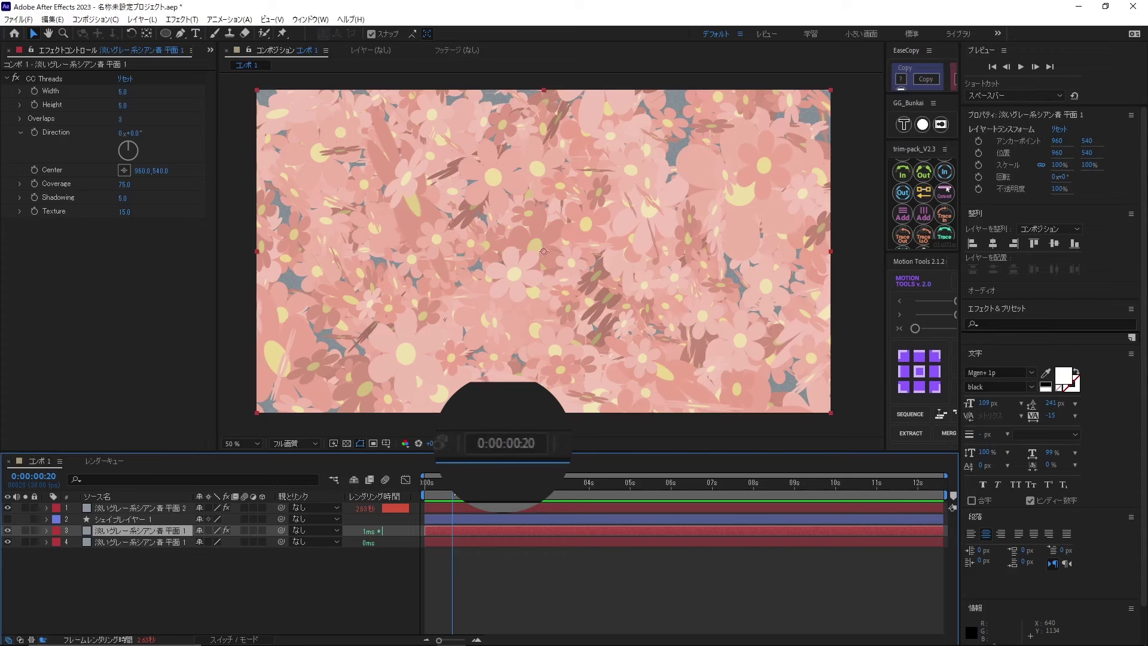
# Step: Shift the start of texture layers 3 and 4 to 0:00:00:20
pyautogui.keyDown('shift'); pyautogui.click(459, 543); pyautogui.keyUp('shift')
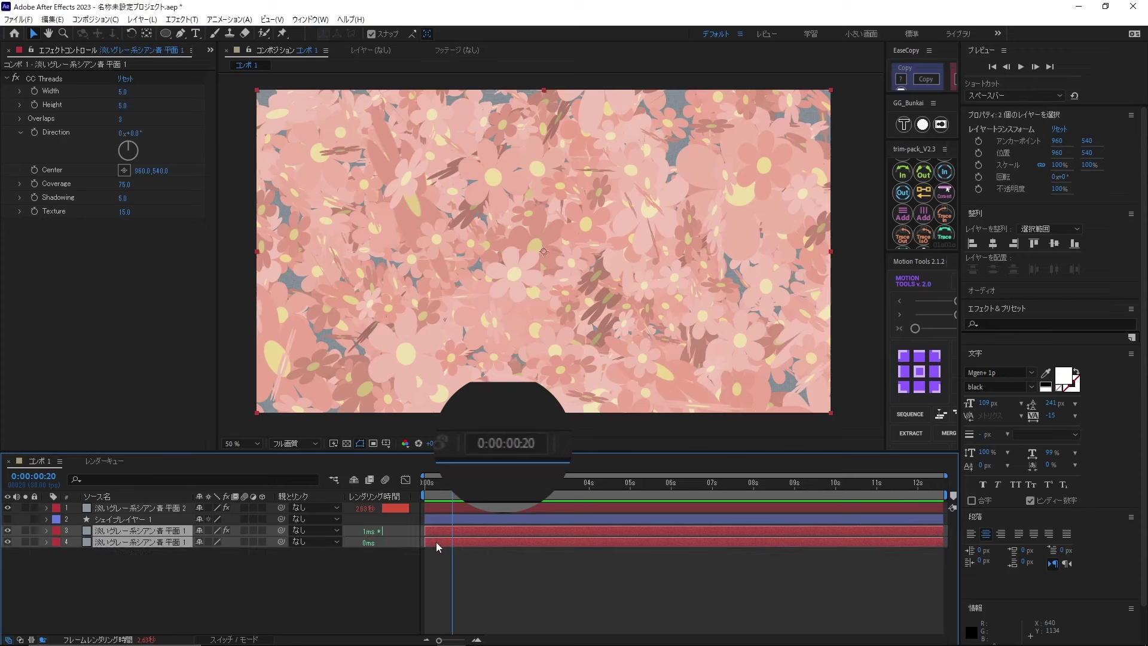
pyautogui.moveTo(436, 542); pyautogui.dragTo(458, 543)
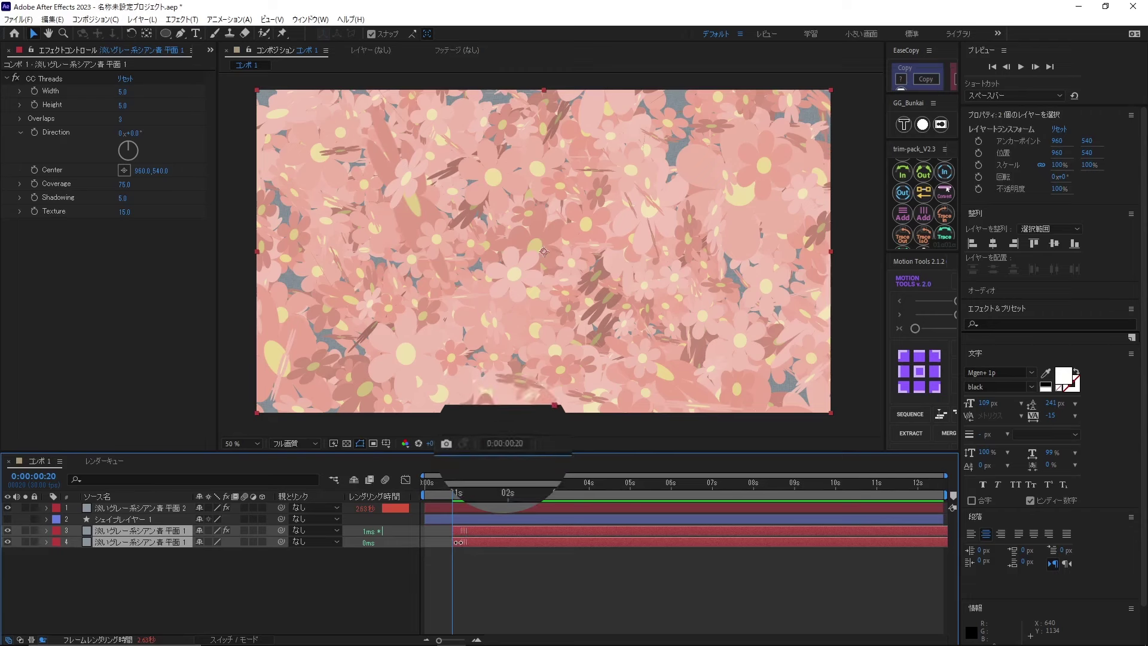